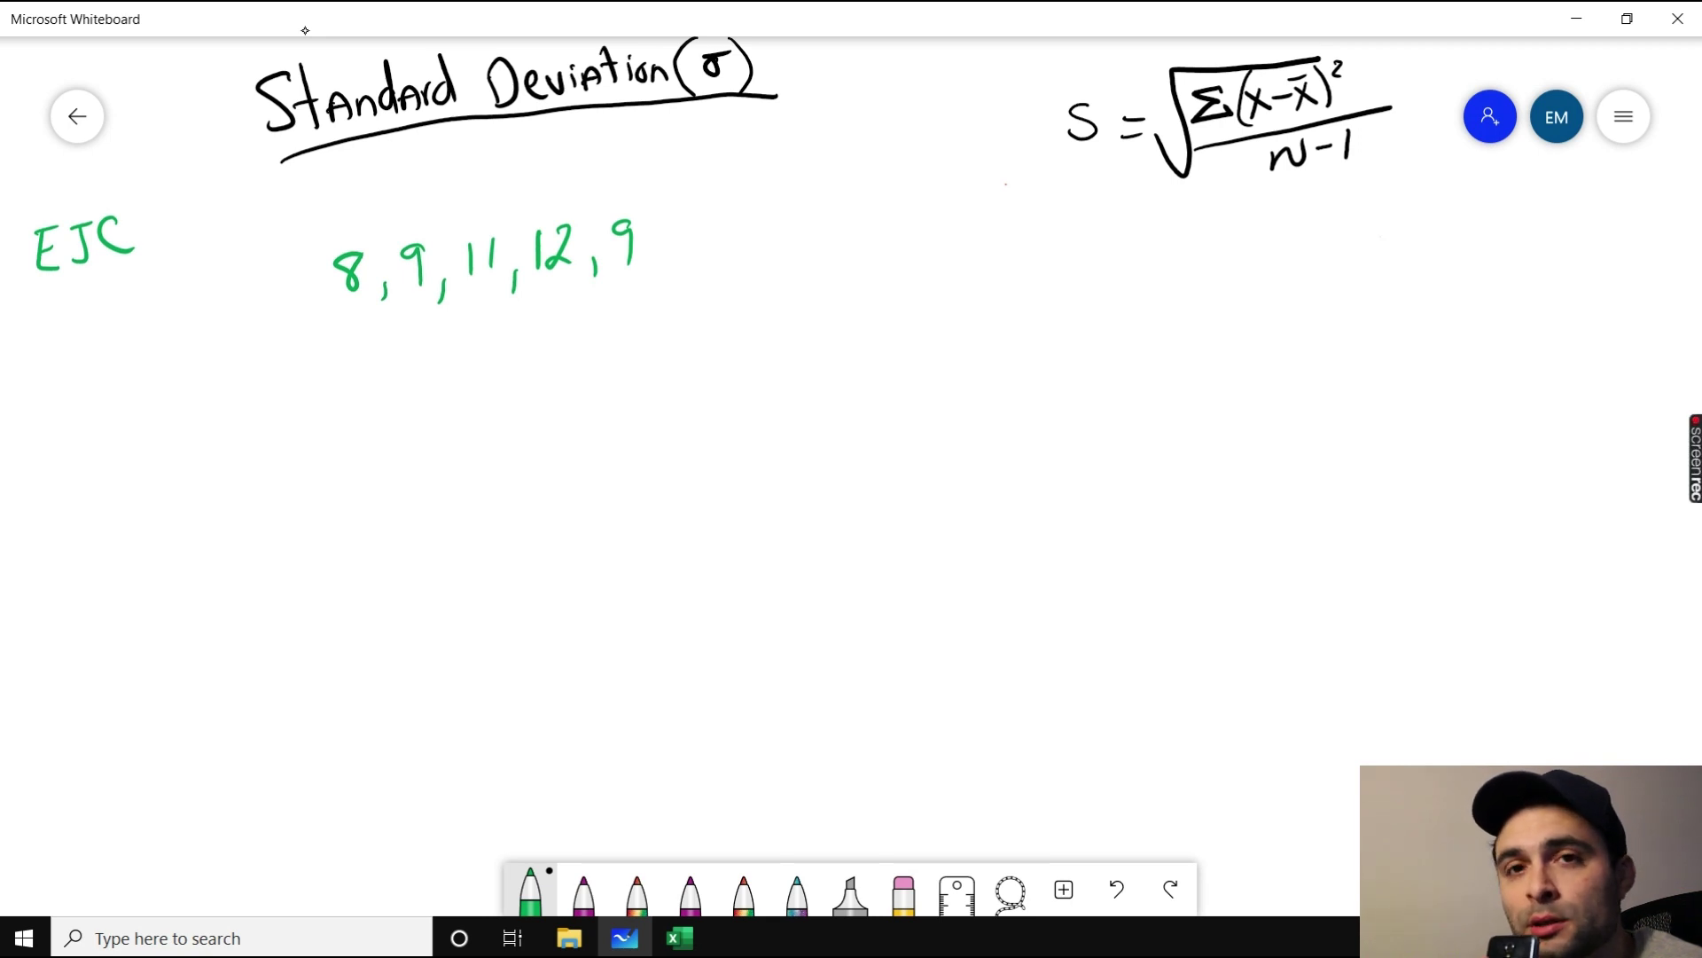
Step: In green ink, write the data over 5 and work out 49 ÷ 5 = 9.8
{"action": "left_click_drag", "start_coordinate": [325, 333], "coordinate": [677, 280]}
{"action": "mouse_move", "coordinate": [500, 321]}
{"action": "left_mouse_down"}
{"action": "mouse_move", "coordinate": [461, 323]}
{"action": "mouse_move", "coordinate": [469, 368]}
{"action": "left_mouse_up"}
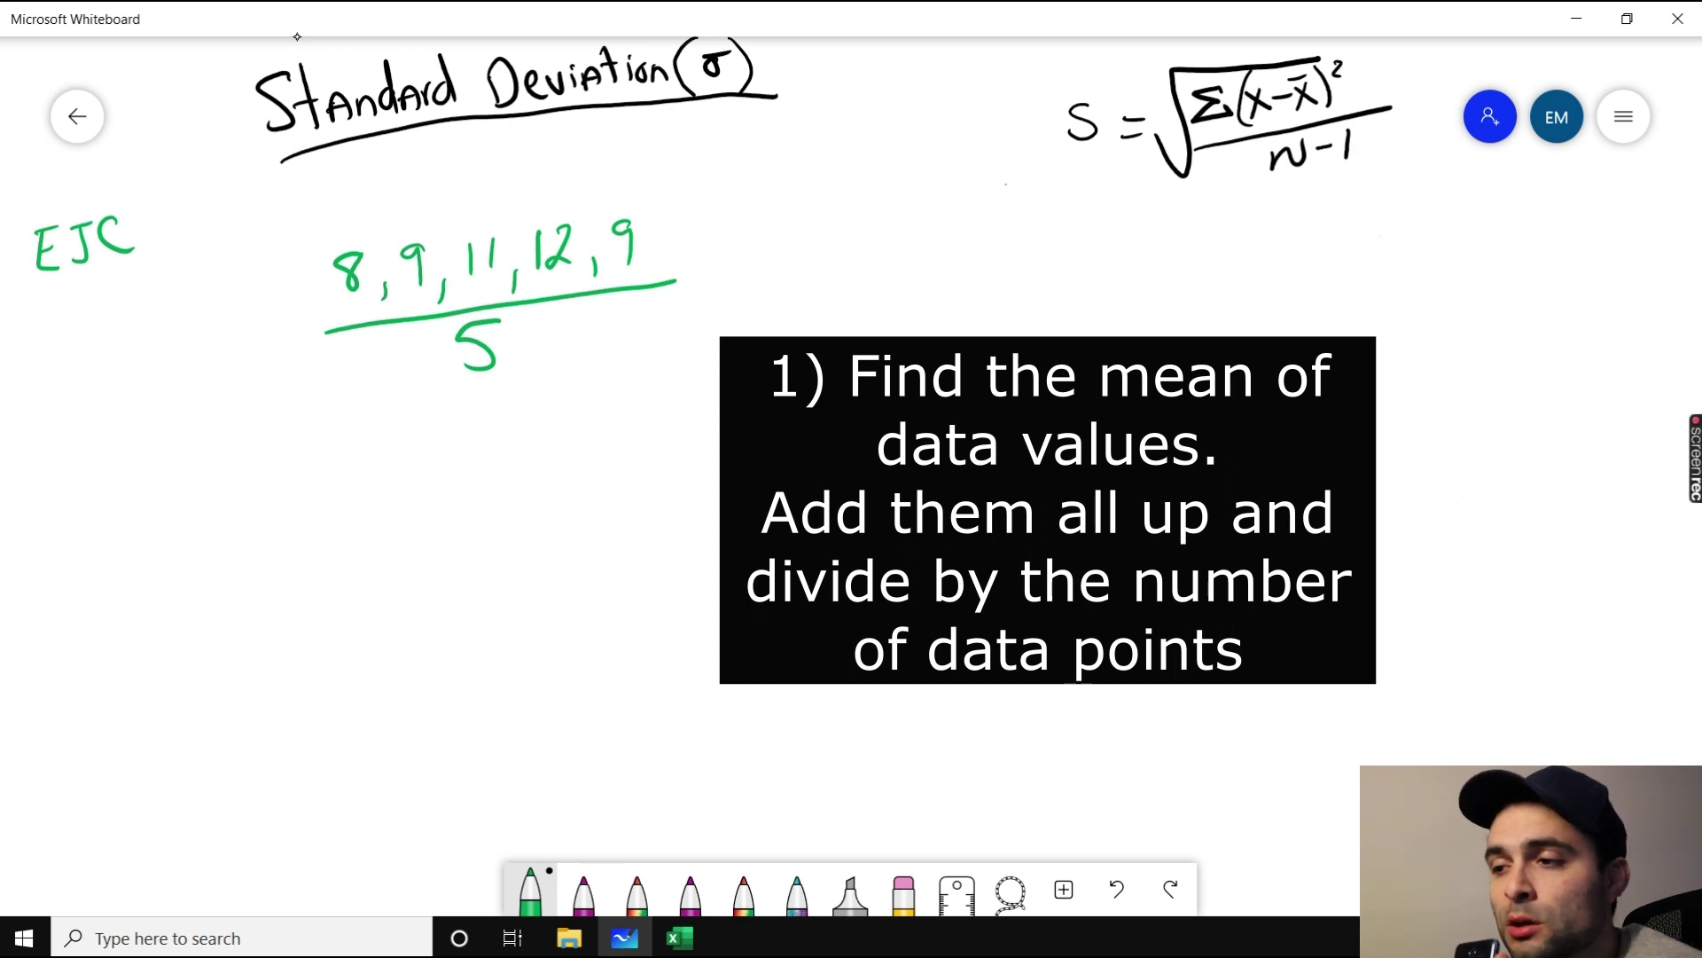
{"action": "left_click_drag", "start_coordinate": [701, 243], "coordinate": [716, 241]}
{"action": "left_click_drag", "start_coordinate": [701, 255], "coordinate": [718, 252]}
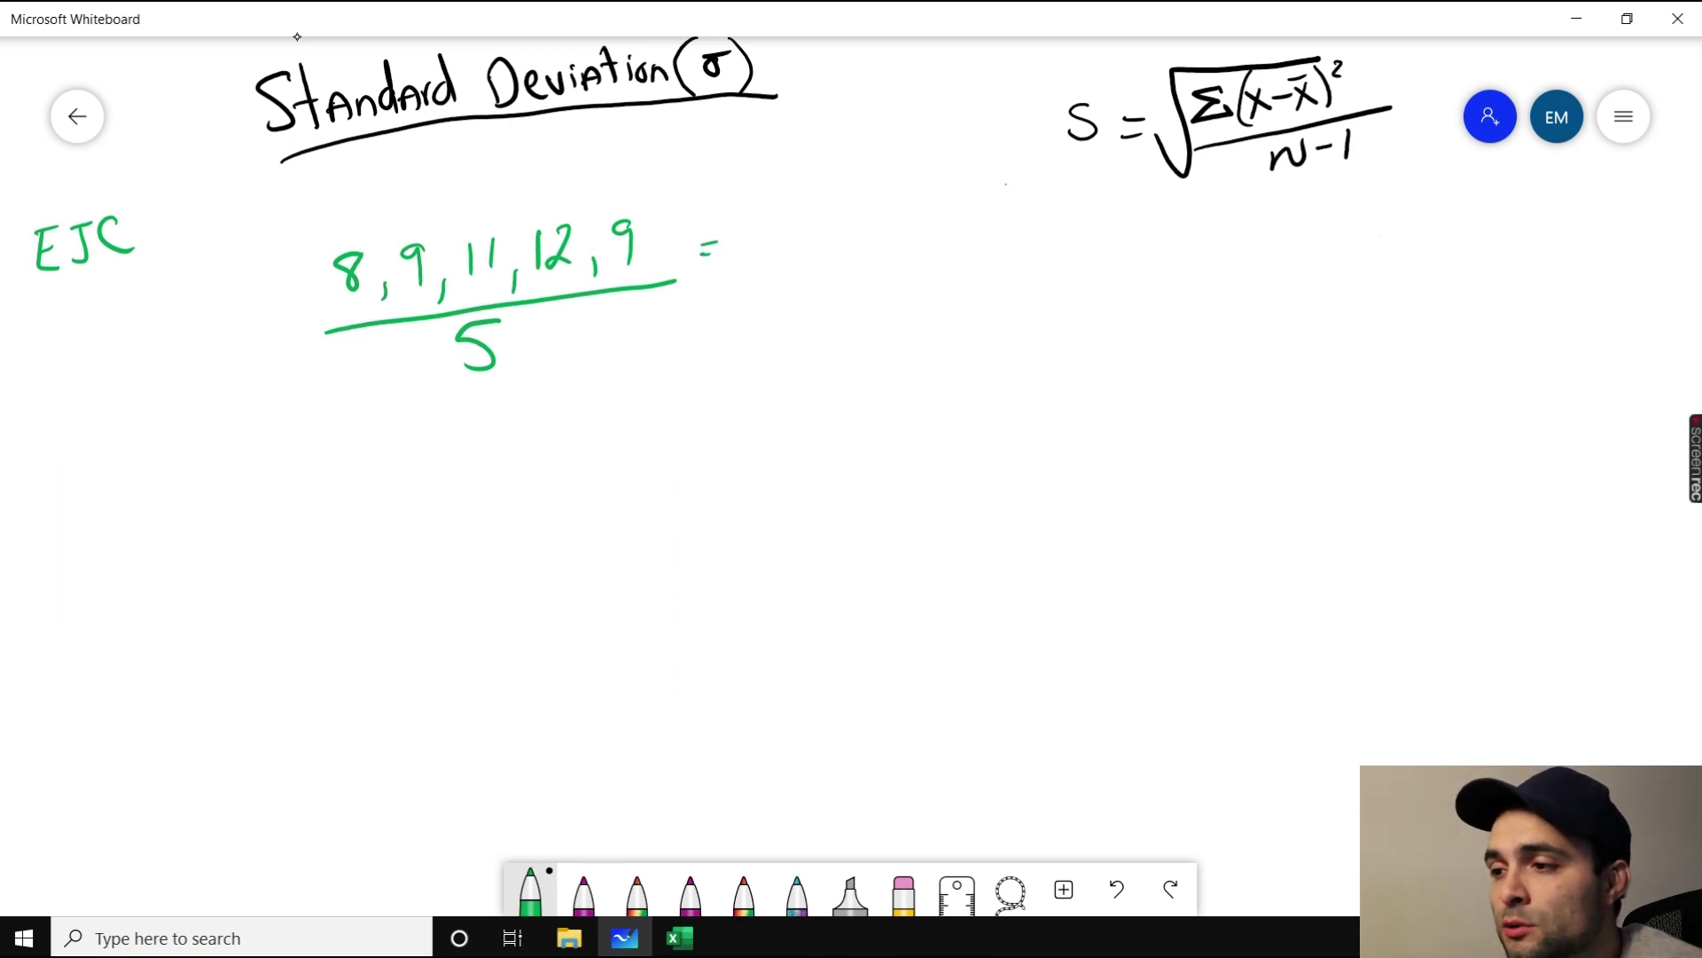
{"action": "mouse_move", "coordinate": [785, 233]}
{"action": "left_mouse_down"}
{"action": "mouse_move", "coordinate": [811, 263]}
{"action": "mouse_move", "coordinate": [847, 204]}
{"action": "mouse_move", "coordinate": [831, 243]}
{"action": "mouse_move", "coordinate": [877, 220]}
{"action": "left_mouse_up"}
{"action": "left_click", "coordinate": [810, 225]}
{"action": "left_click", "coordinate": [811, 253]}
{"action": "left_click_drag", "start_coordinate": [867, 231], "coordinate": [880, 230]}
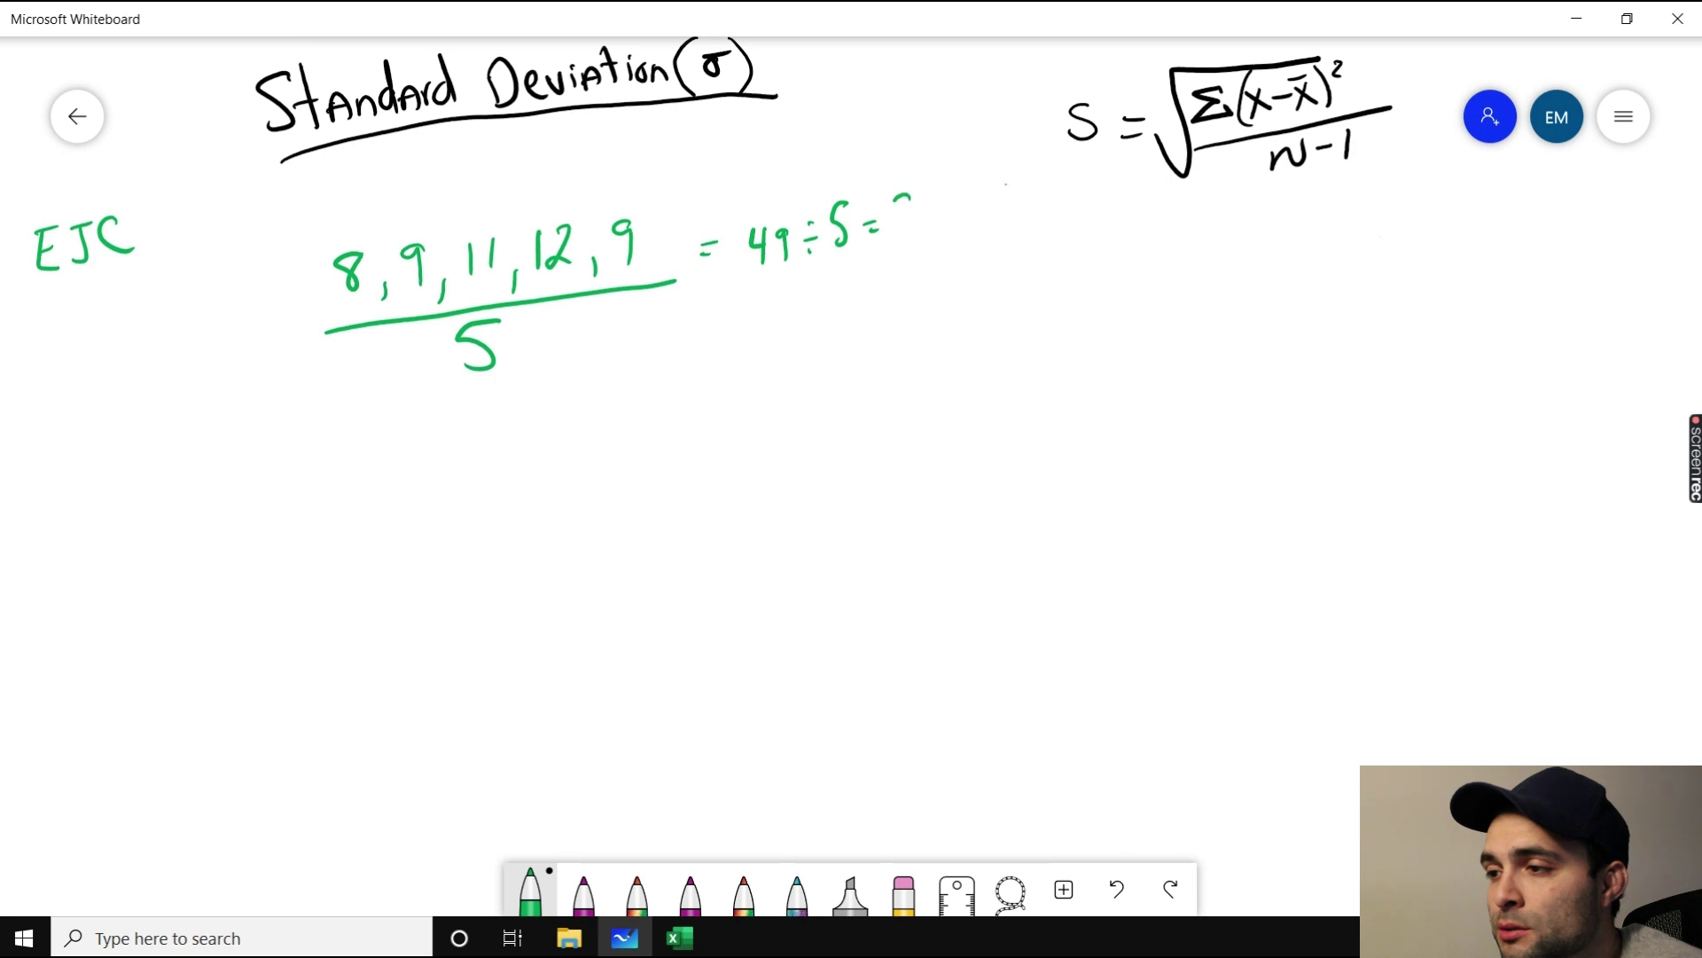
{"action": "mouse_move", "coordinate": [943, 193]}
{"action": "left_mouse_down"}
{"action": "mouse_move", "coordinate": [935, 211]}
{"action": "mouse_move", "coordinate": [941, 197]}
{"action": "left_mouse_up"}
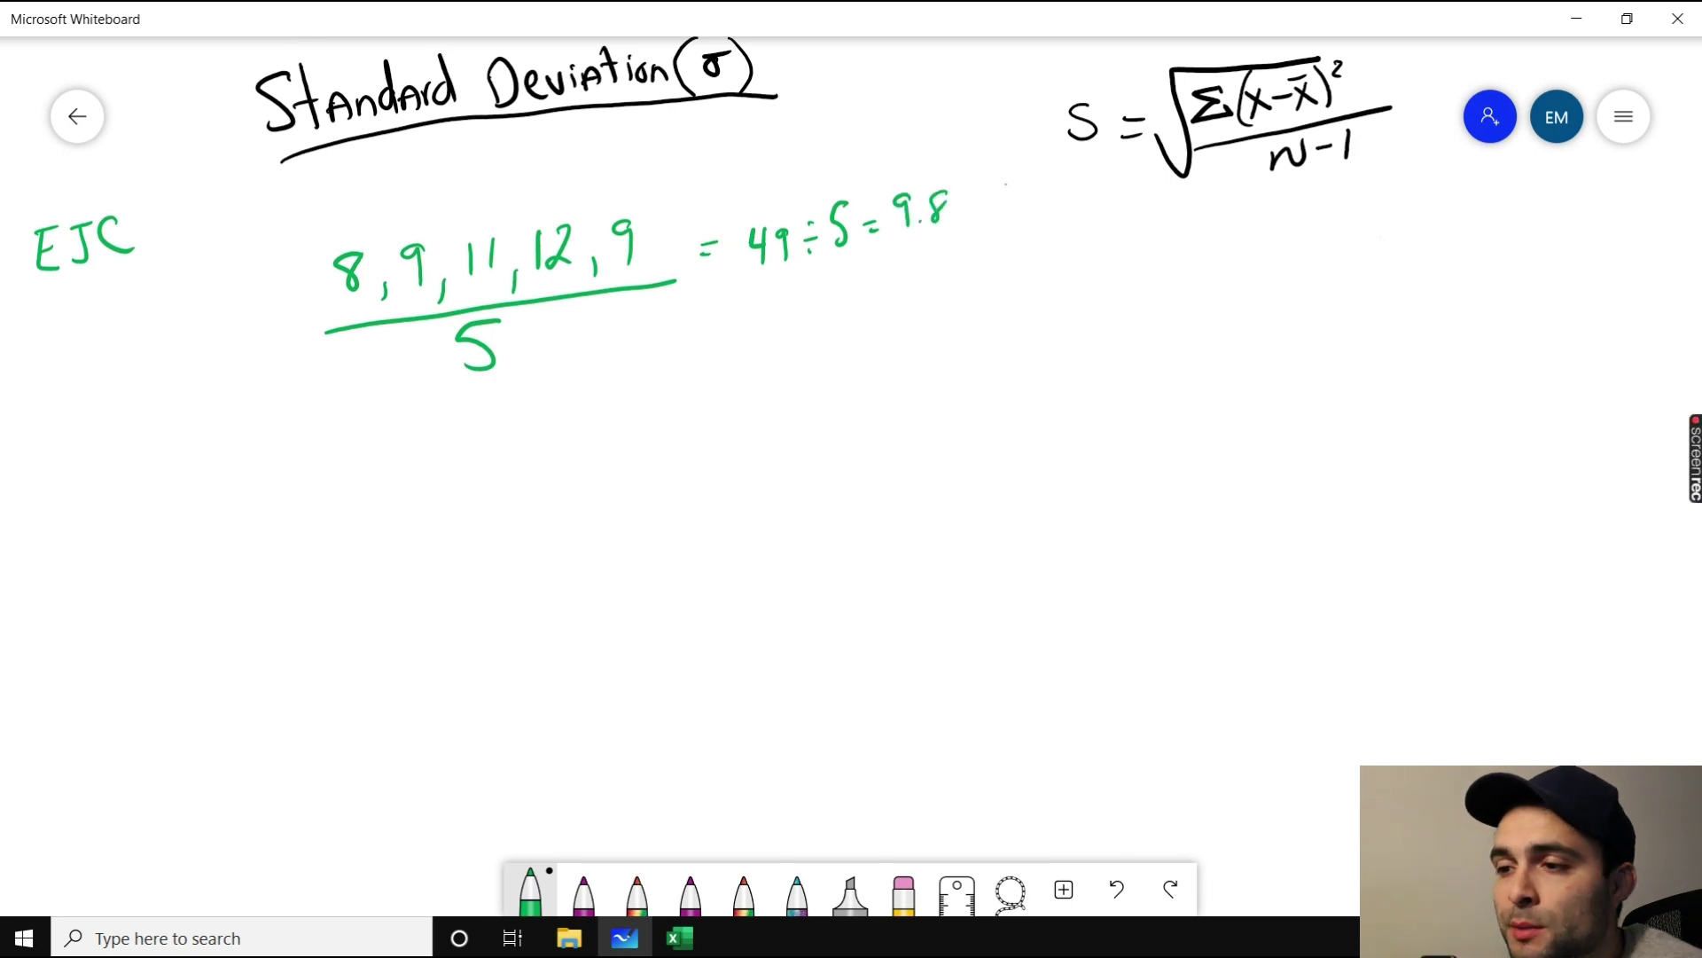
Step: Move the result to the left as MEAN = 9.8 and begin a 'mode =' line
{"action": "left_click_drag", "start_coordinate": [34, 432], "coordinate": [71, 405]}
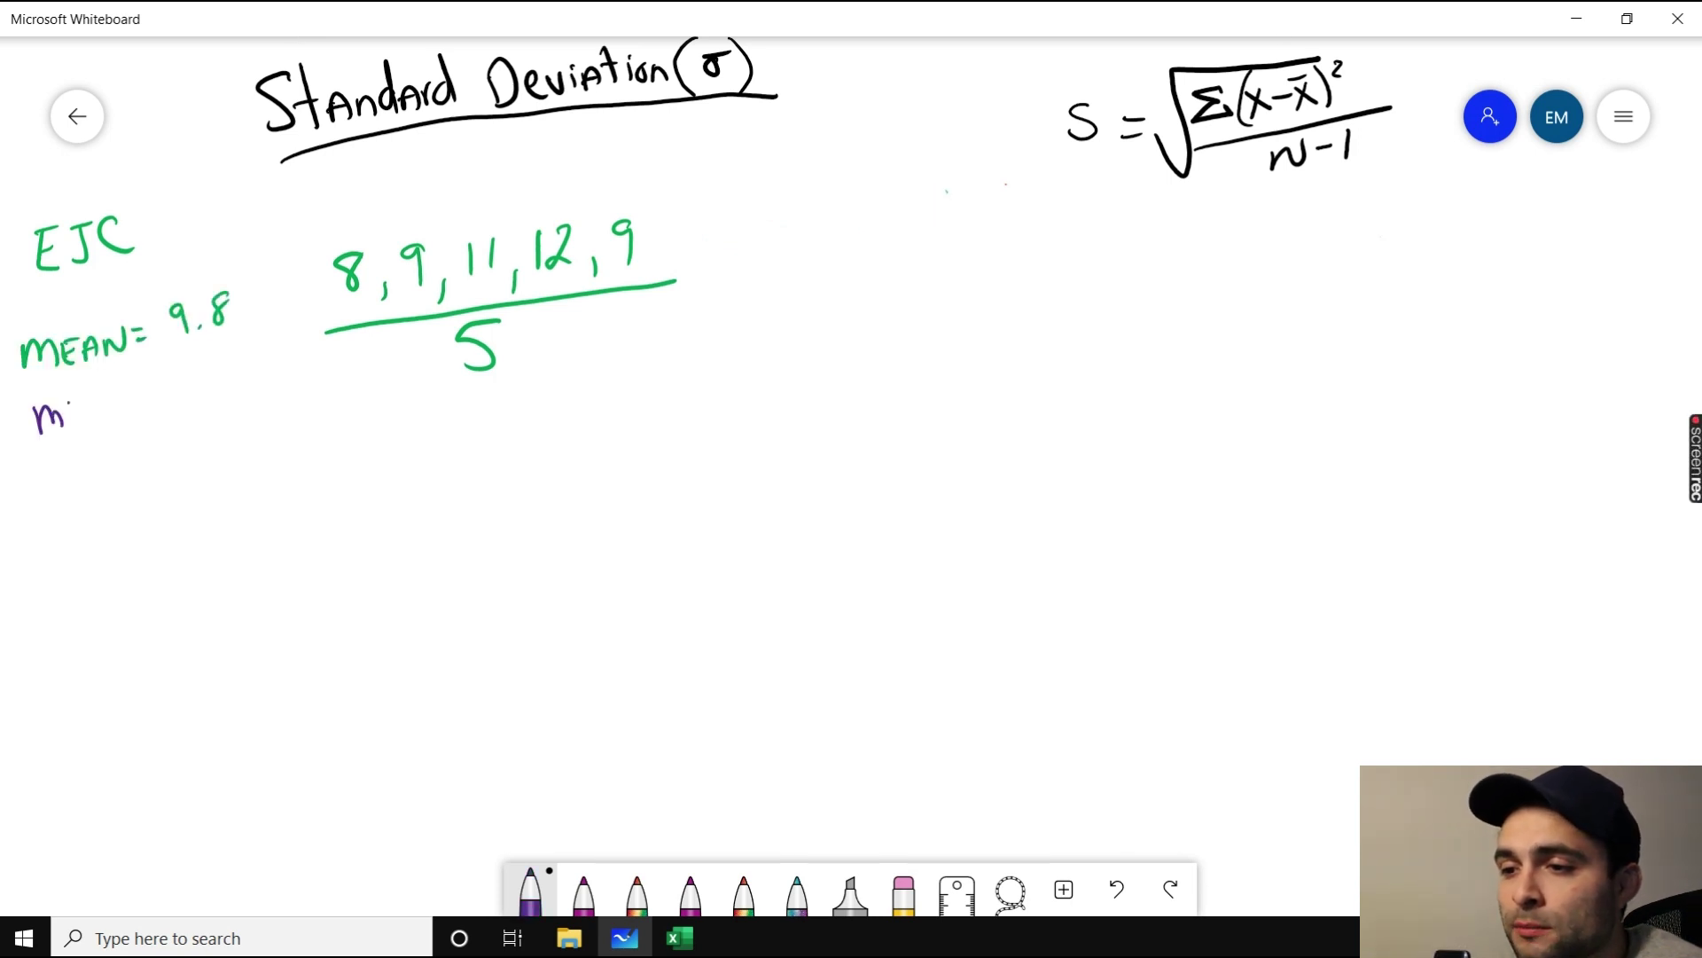
{"action": "left_click_drag", "start_coordinate": [87, 407], "coordinate": [92, 421]}
{"action": "left_click_drag", "start_coordinate": [97, 409], "coordinate": [155, 398]}
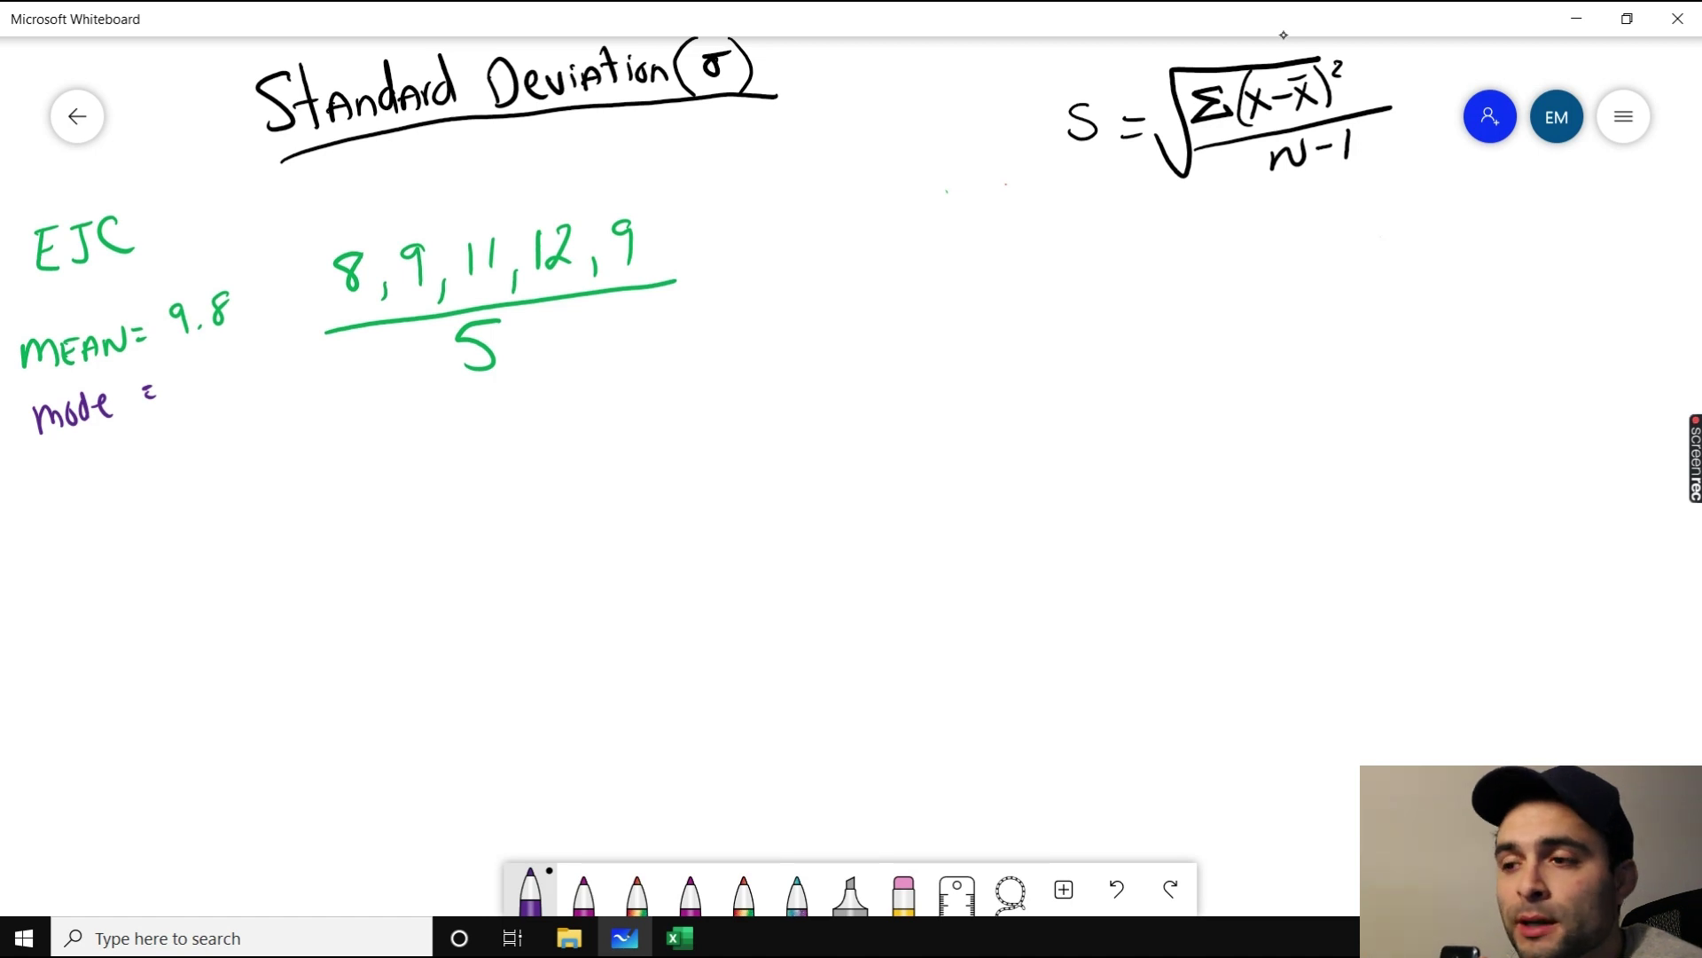
Step: Underline the two 9s, write mode = 9, and add Range = 4 in yellow
{"action": "left_click_drag", "start_coordinate": [406, 299], "coordinate": [423, 295]}
{"action": "left_click_drag", "start_coordinate": [615, 265], "coordinate": [636, 263]}
{"action": "left_click_drag", "start_coordinate": [205, 360], "coordinate": [205, 382]}
{"action": "left_click", "coordinate": [530, 891]}
{"action": "left_click", "coordinate": [637, 676]}
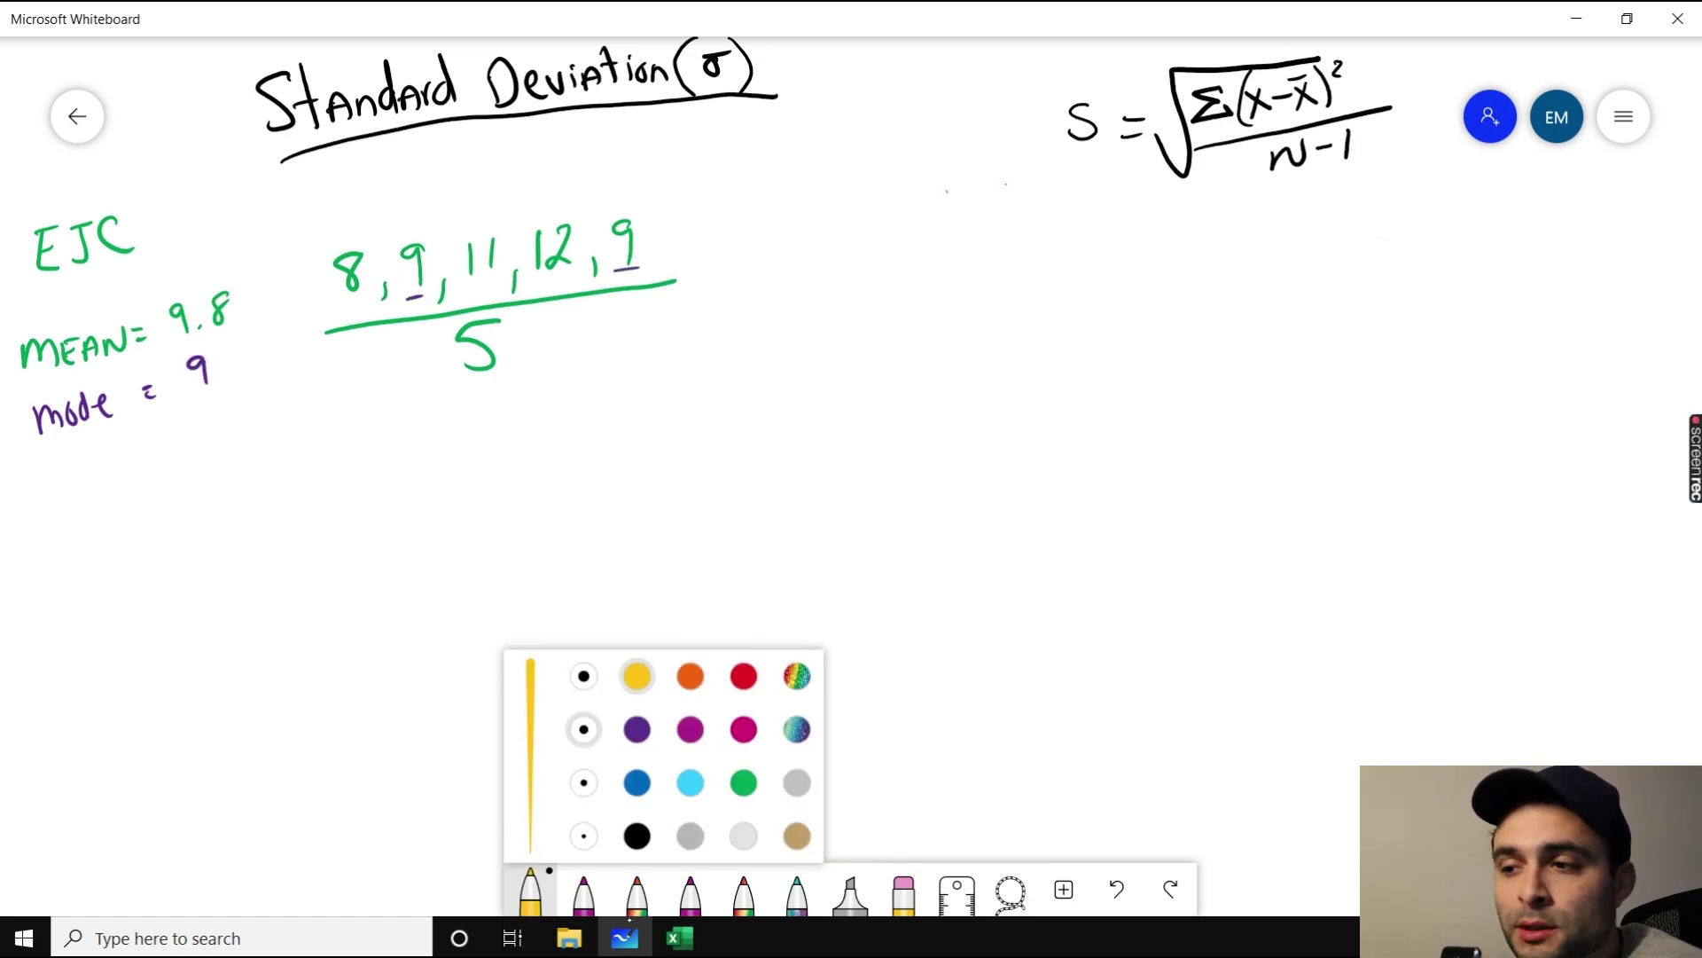
{"action": "mouse_move", "coordinate": [40, 482]}
{"action": "left_mouse_down"}
{"action": "mouse_move", "coordinate": [39, 503]}
{"action": "mouse_move", "coordinate": [55, 493]}
{"action": "left_mouse_up"}
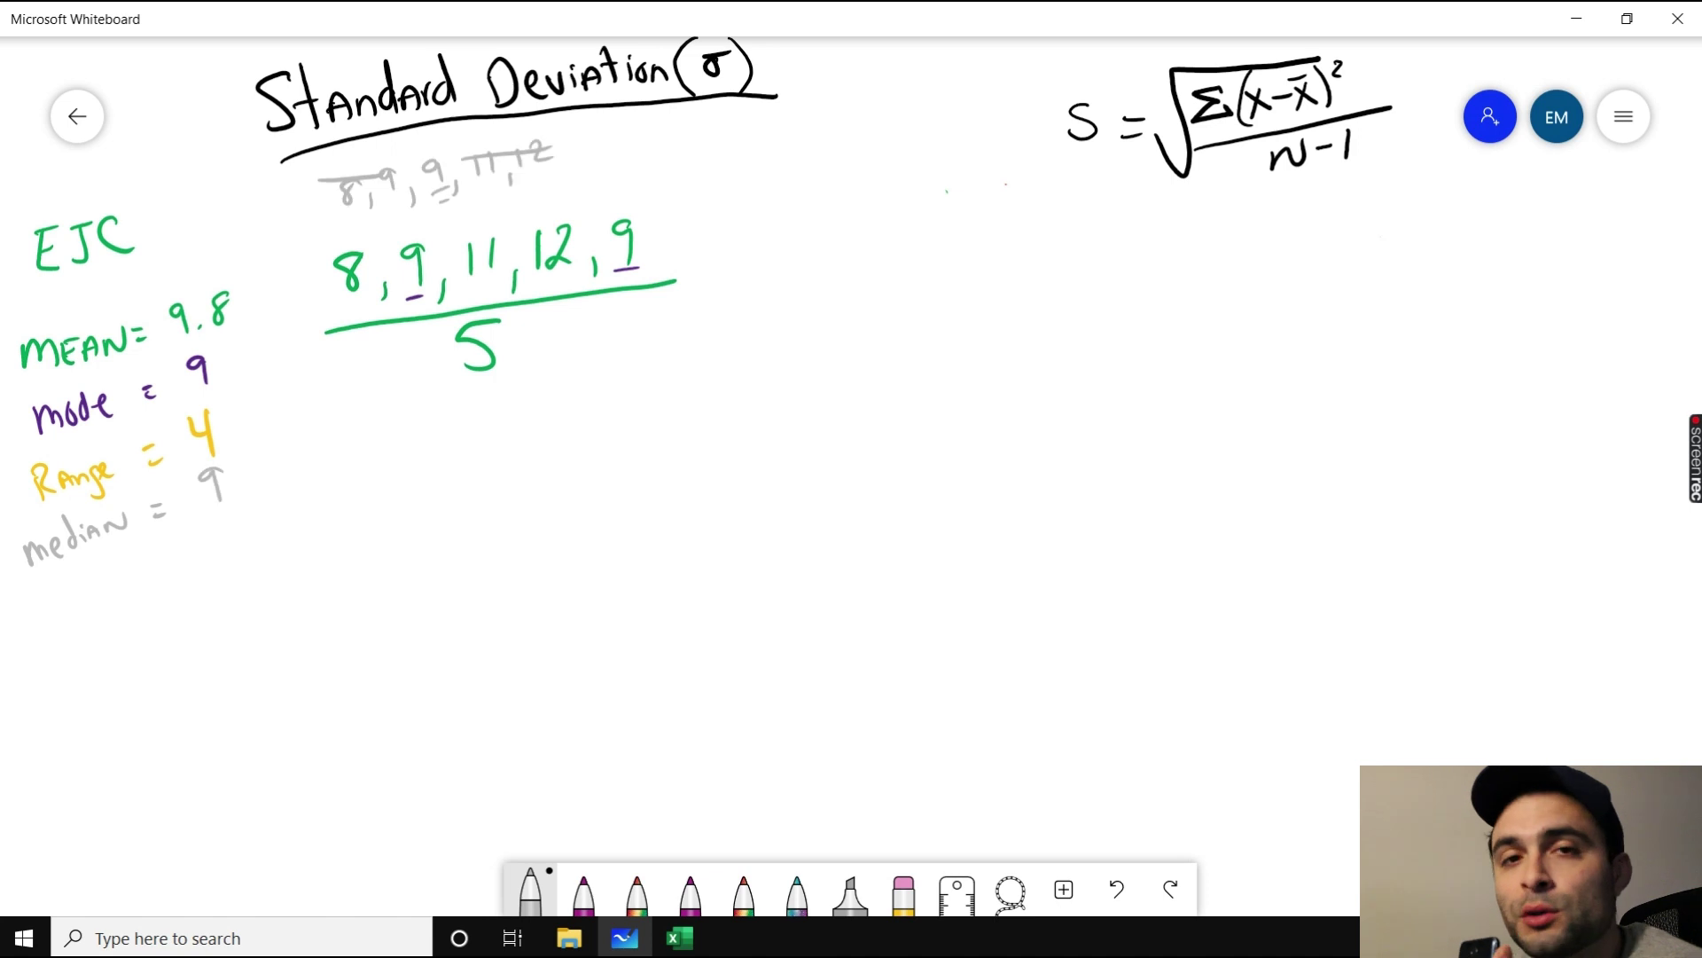
Step: Erase the sorted list, cross out the mode, range and median notes, and return to purple ink
{"action": "left_click_drag", "start_coordinate": [545, 152], "coordinate": [381, 198]}
{"action": "left_click_drag", "start_coordinate": [2, 392], "coordinate": [239, 474]}
{"action": "left_click_drag", "start_coordinate": [189, 351], "coordinate": [67, 523]}
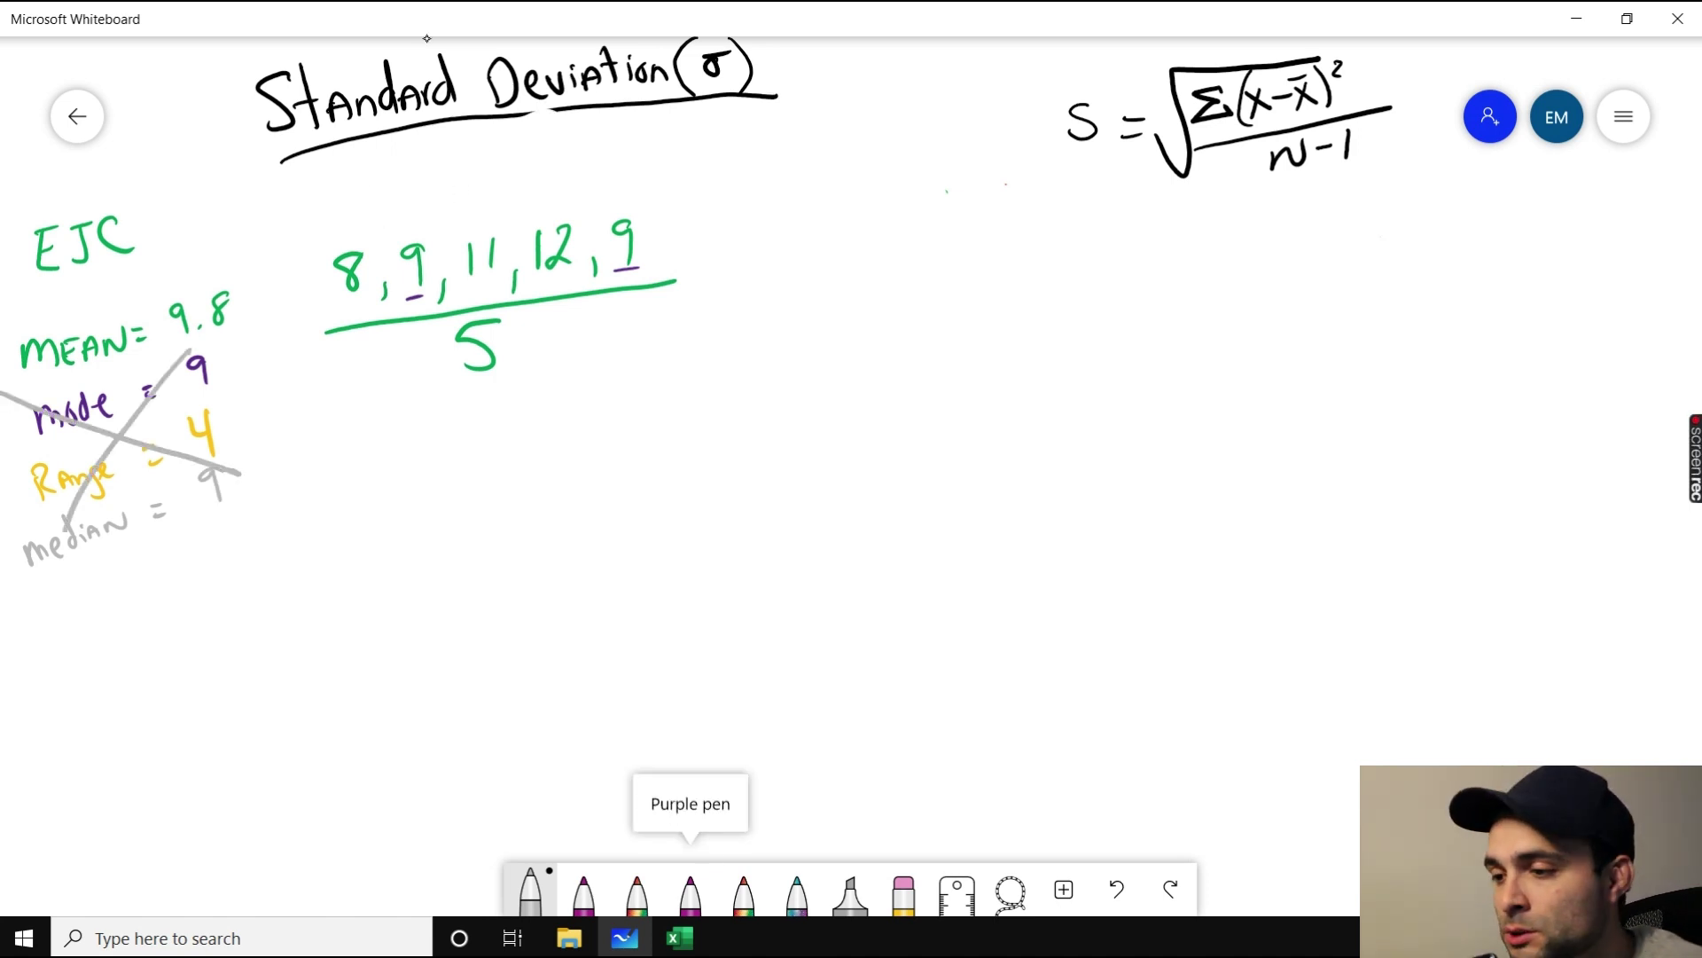
{"action": "left_click", "coordinate": [530, 891]}
{"action": "left_click", "coordinate": [637, 729]}
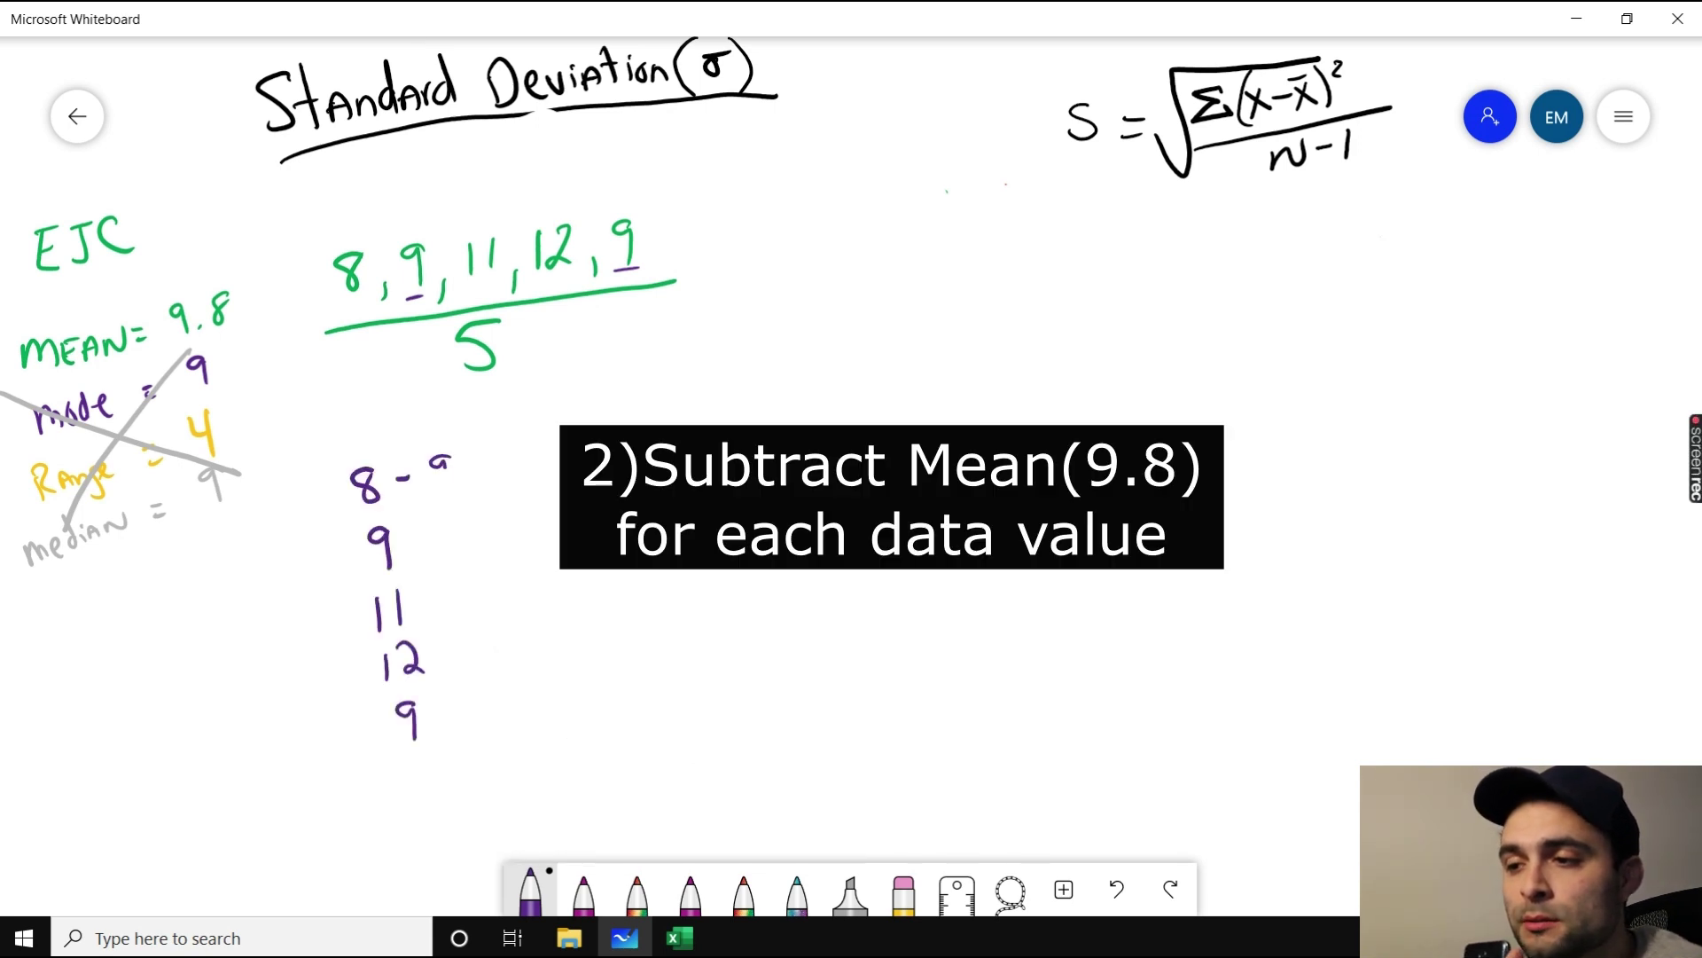
Step: Subtract 9.8 from each value and square the differences to 3.24, .64, 1.44, 4.84, .64
{"action": "left_click", "coordinate": [458, 479]}
{"action": "mouse_move", "coordinate": [443, 463]}
{"action": "left_mouse_down"}
{"action": "mouse_move", "coordinate": [444, 486]}
{"action": "mouse_move", "coordinate": [486, 466]}
{"action": "left_mouse_up"}
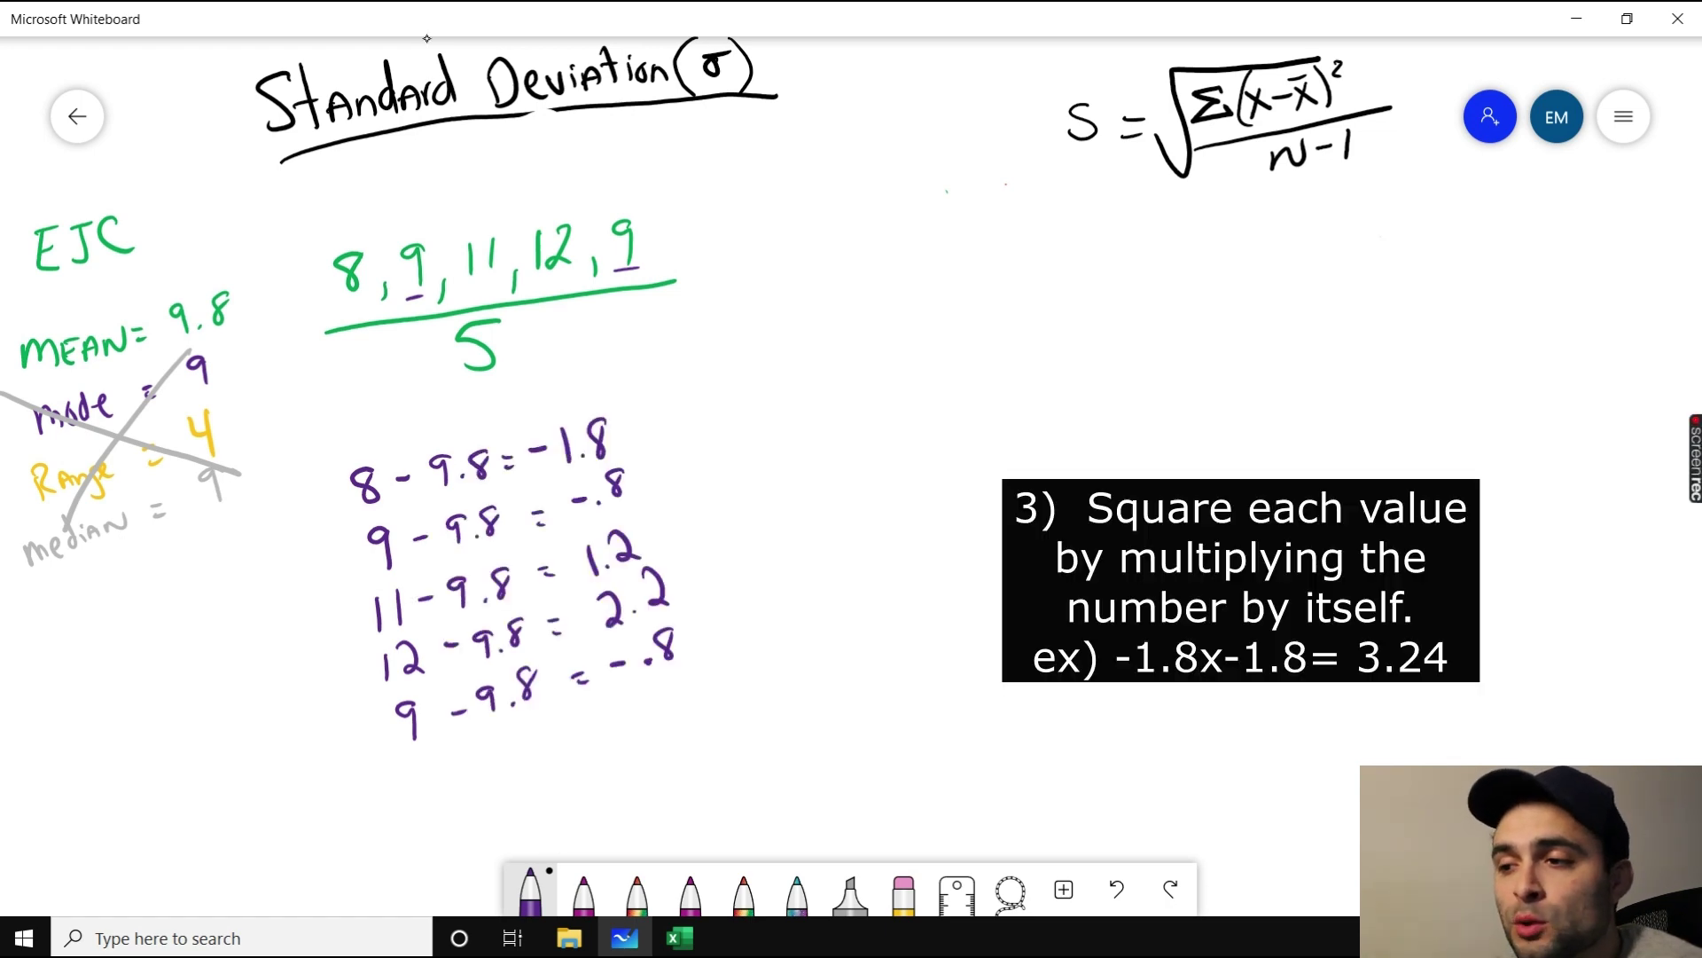
{"action": "left_click_drag", "start_coordinate": [621, 388], "coordinate": [633, 398]}
{"action": "left_click_drag", "start_coordinate": [641, 454], "coordinate": [656, 462]}
{"action": "left_click_drag", "start_coordinate": [650, 505], "coordinate": [686, 562]}
{"action": "left_click_drag", "start_coordinate": [694, 618], "coordinate": [707, 629]}
{"action": "left_click_drag", "start_coordinate": [694, 398], "coordinate": [709, 394]}
{"action": "left_click_drag", "start_coordinate": [696, 419], "coordinate": [711, 417]}
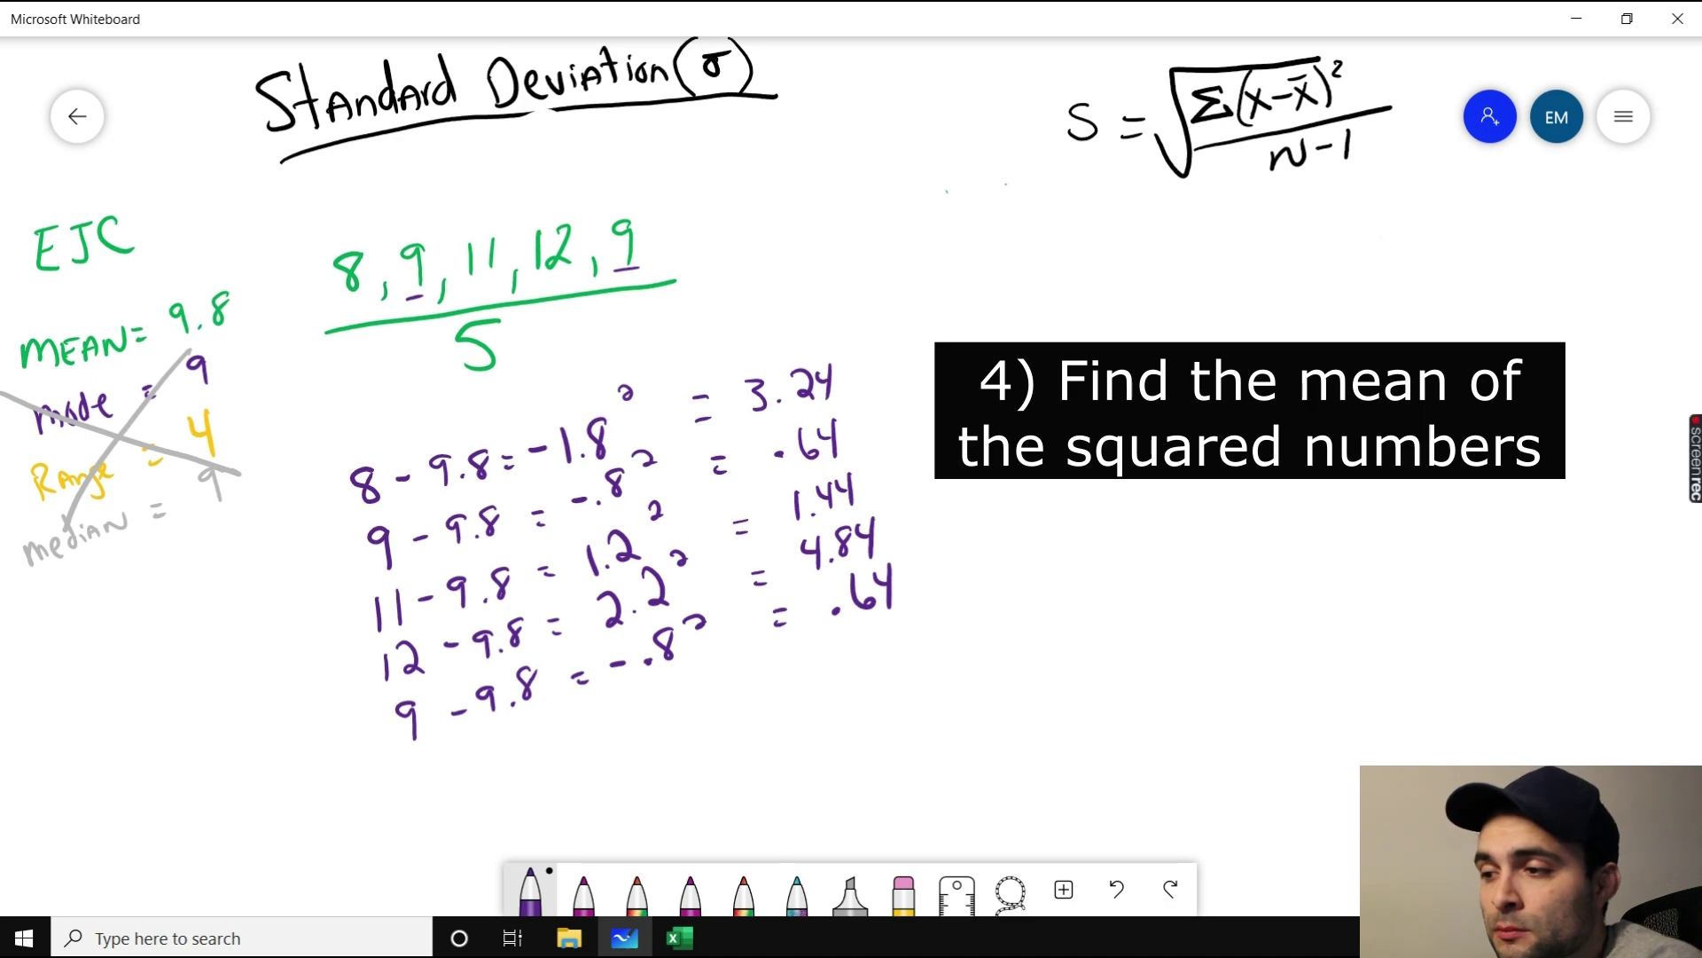
Step: Bracket the squared results and write the add-then-divide-by-5 note below them
{"action": "mouse_move", "coordinate": [732, 351]}
{"action": "left_mouse_down"}
{"action": "mouse_move", "coordinate": [864, 326]}
{"action": "mouse_move", "coordinate": [917, 424]}
{"action": "mouse_move", "coordinate": [945, 612]}
{"action": "mouse_move", "coordinate": [838, 643]}
{"action": "mouse_move", "coordinate": [762, 554]}
{"action": "mouse_move", "coordinate": [709, 359]}
{"action": "left_mouse_up"}
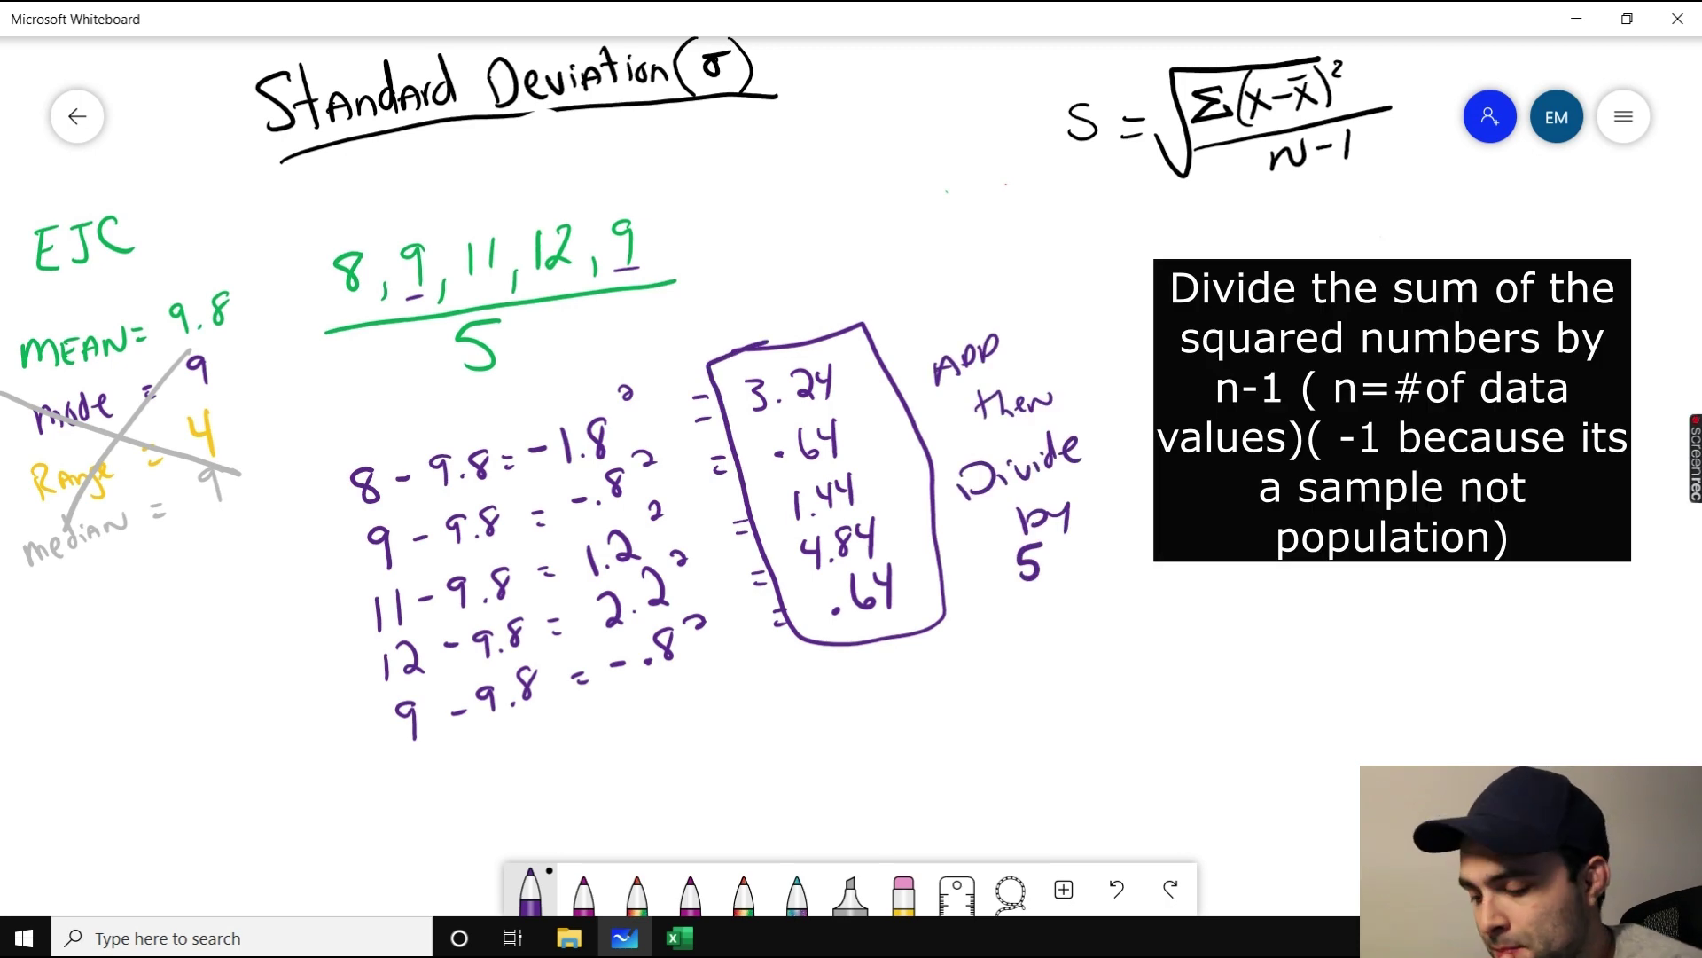
{"action": "mouse_move", "coordinate": [891, 665]}
{"action": "left_mouse_down"}
{"action": "mouse_move", "coordinate": [927, 698]}
{"action": "mouse_move", "coordinate": [929, 666]}
{"action": "mouse_move", "coordinate": [969, 658]}
{"action": "left_mouse_up"}
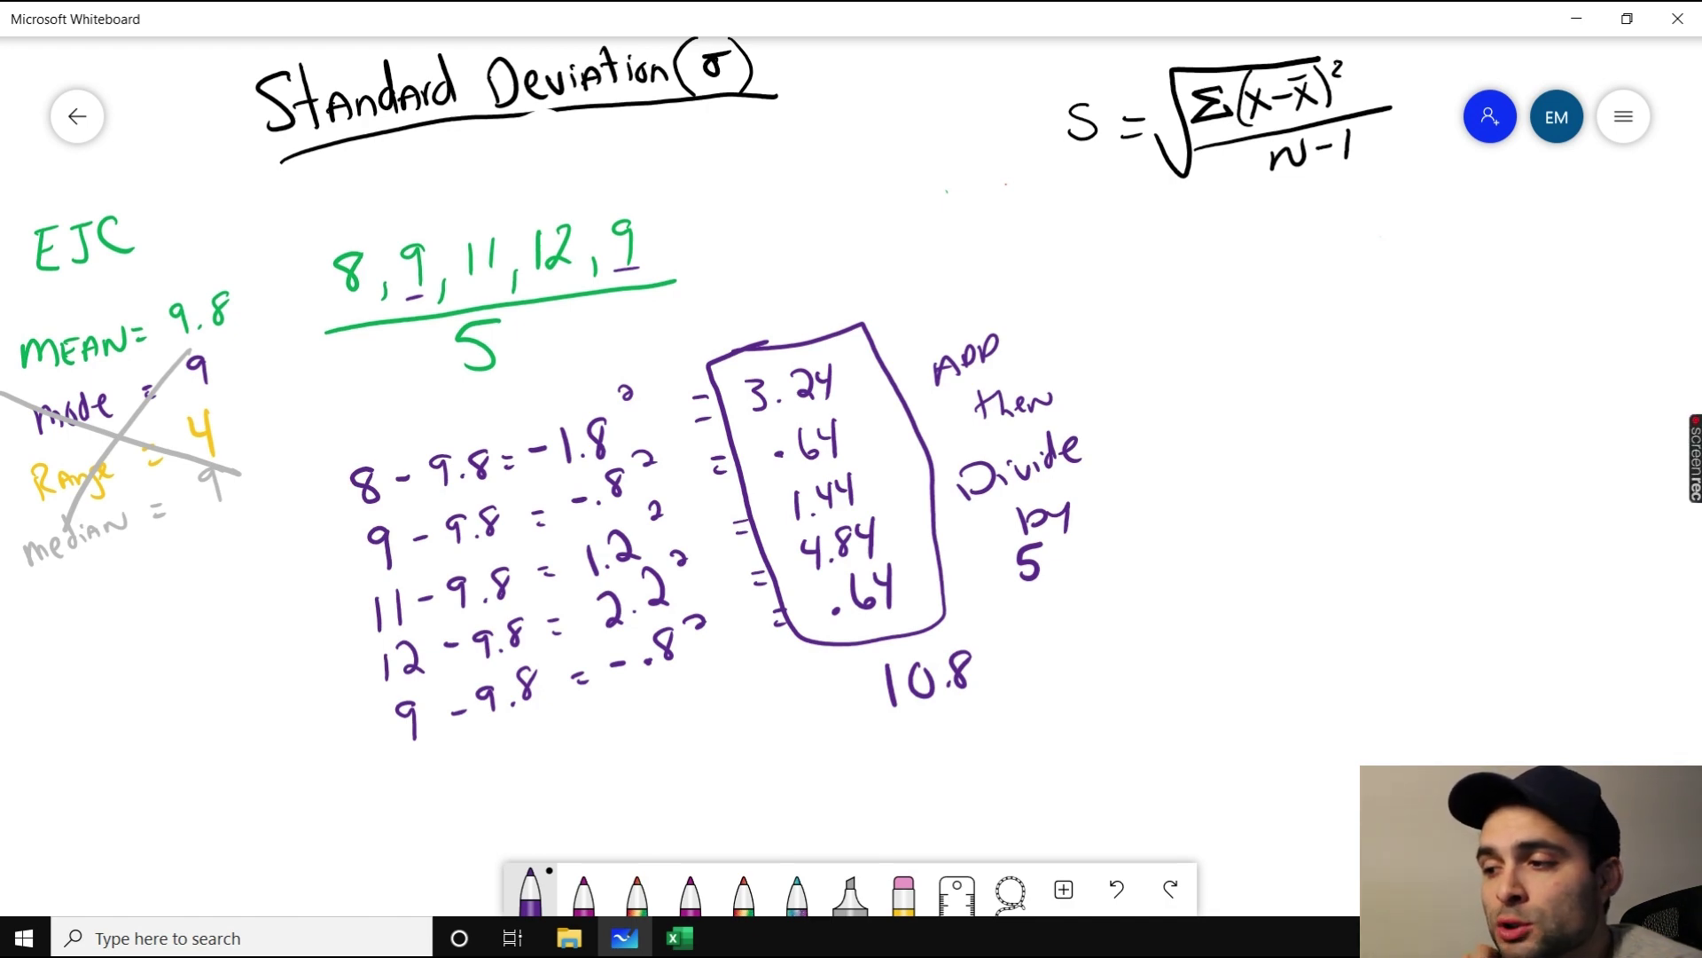
Step: Replace the divisor 5 with 4 and write 10.8 ÷ 4 = 2.7 under a root sign
{"action": "mouse_move", "coordinate": [1000, 549]}
{"action": "left_mouse_down"}
{"action": "mouse_move", "coordinate": [1047, 573]}
{"action": "mouse_move", "coordinate": [1104, 540]}
{"action": "mouse_move", "coordinate": [1098, 565]}
{"action": "left_mouse_up"}
{"action": "left_click_drag", "start_coordinate": [995, 672], "coordinate": [1016, 667]}
{"action": "left_click_drag", "start_coordinate": [1036, 640], "coordinate": [1050, 663]}
{"action": "left_click_drag", "start_coordinate": [1048, 636], "coordinate": [1047, 672]}
{"action": "left_click_drag", "start_coordinate": [1077, 649], "coordinate": [1090, 646]}
{"action": "mouse_move", "coordinate": [1077, 660]}
{"action": "left_mouse_down"}
{"action": "mouse_move", "coordinate": [1142, 625]}
{"action": "mouse_move", "coordinate": [1145, 648]}
{"action": "mouse_move", "coordinate": [1183, 647]}
{"action": "left_mouse_up"}
{"action": "left_click", "coordinate": [1167, 640]}
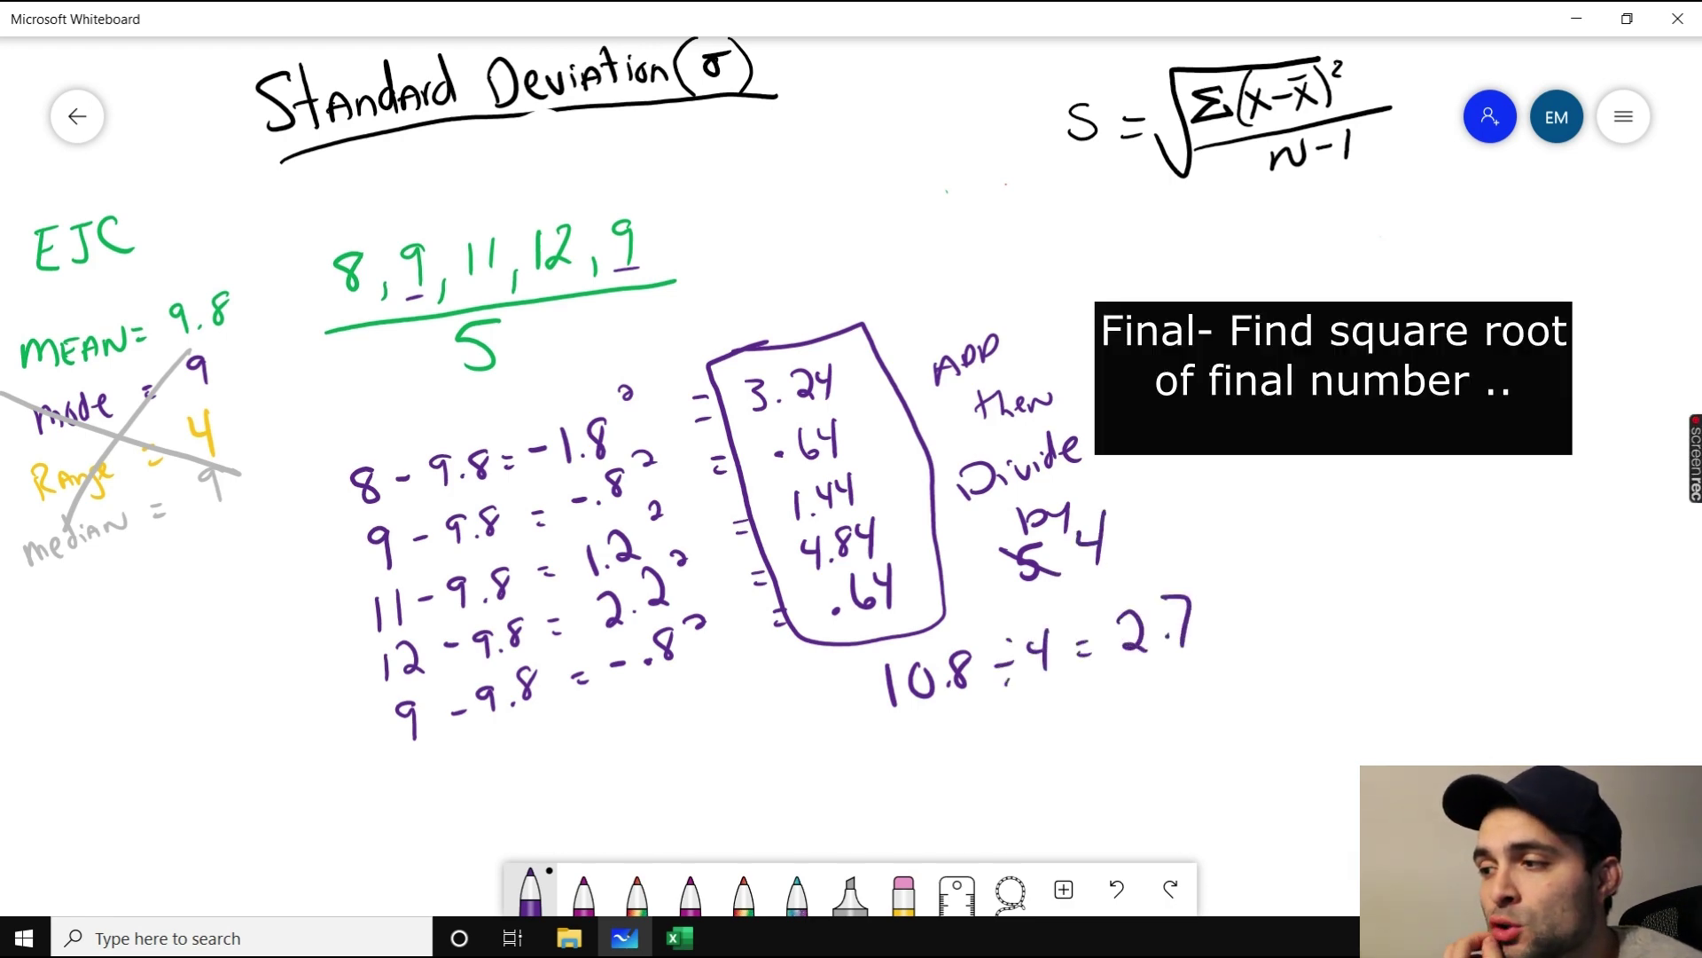
{"action": "mouse_move", "coordinate": [1098, 651]}
{"action": "left_mouse_down"}
{"action": "mouse_move", "coordinate": [1108, 583]}
{"action": "mouse_move", "coordinate": [1230, 557]}
{"action": "left_mouse_up"}
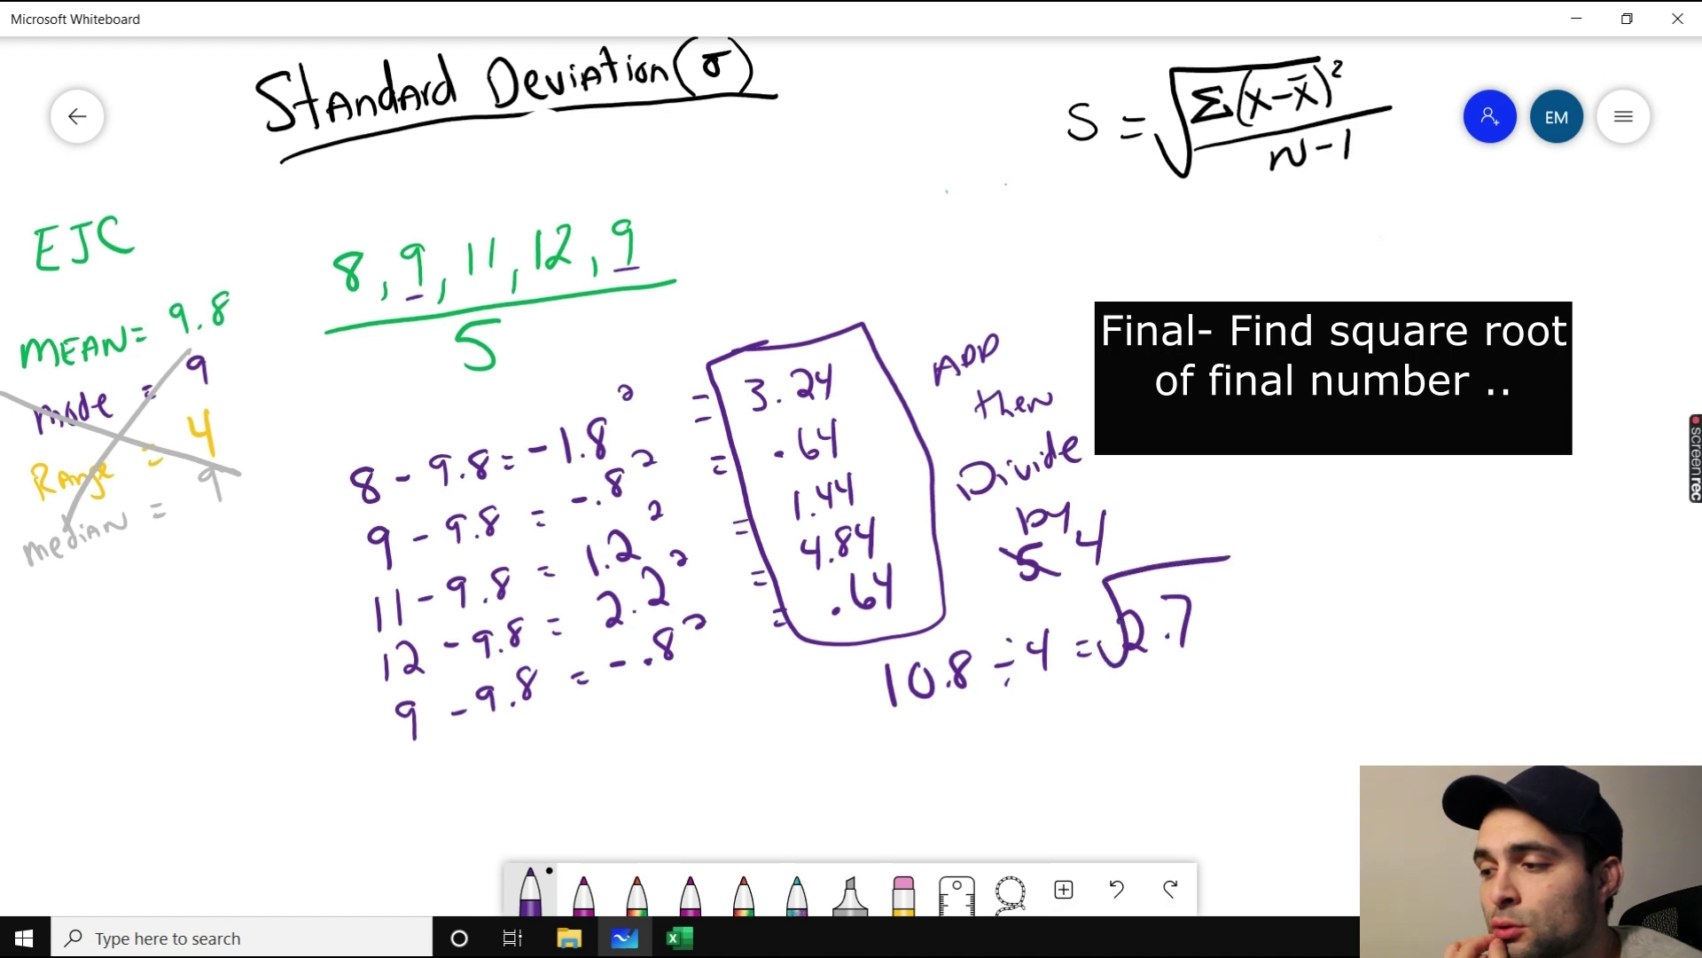
Step: Write √2.7 = 1.64, label it st. Dev. Sample, and circle it
{"action": "mouse_move", "coordinate": [1408, 459]}
{"action": "left_mouse_down"}
{"action": "mouse_move", "coordinate": [1415, 493]}
{"action": "mouse_move", "coordinate": [1461, 470]}
{"action": "left_mouse_up"}
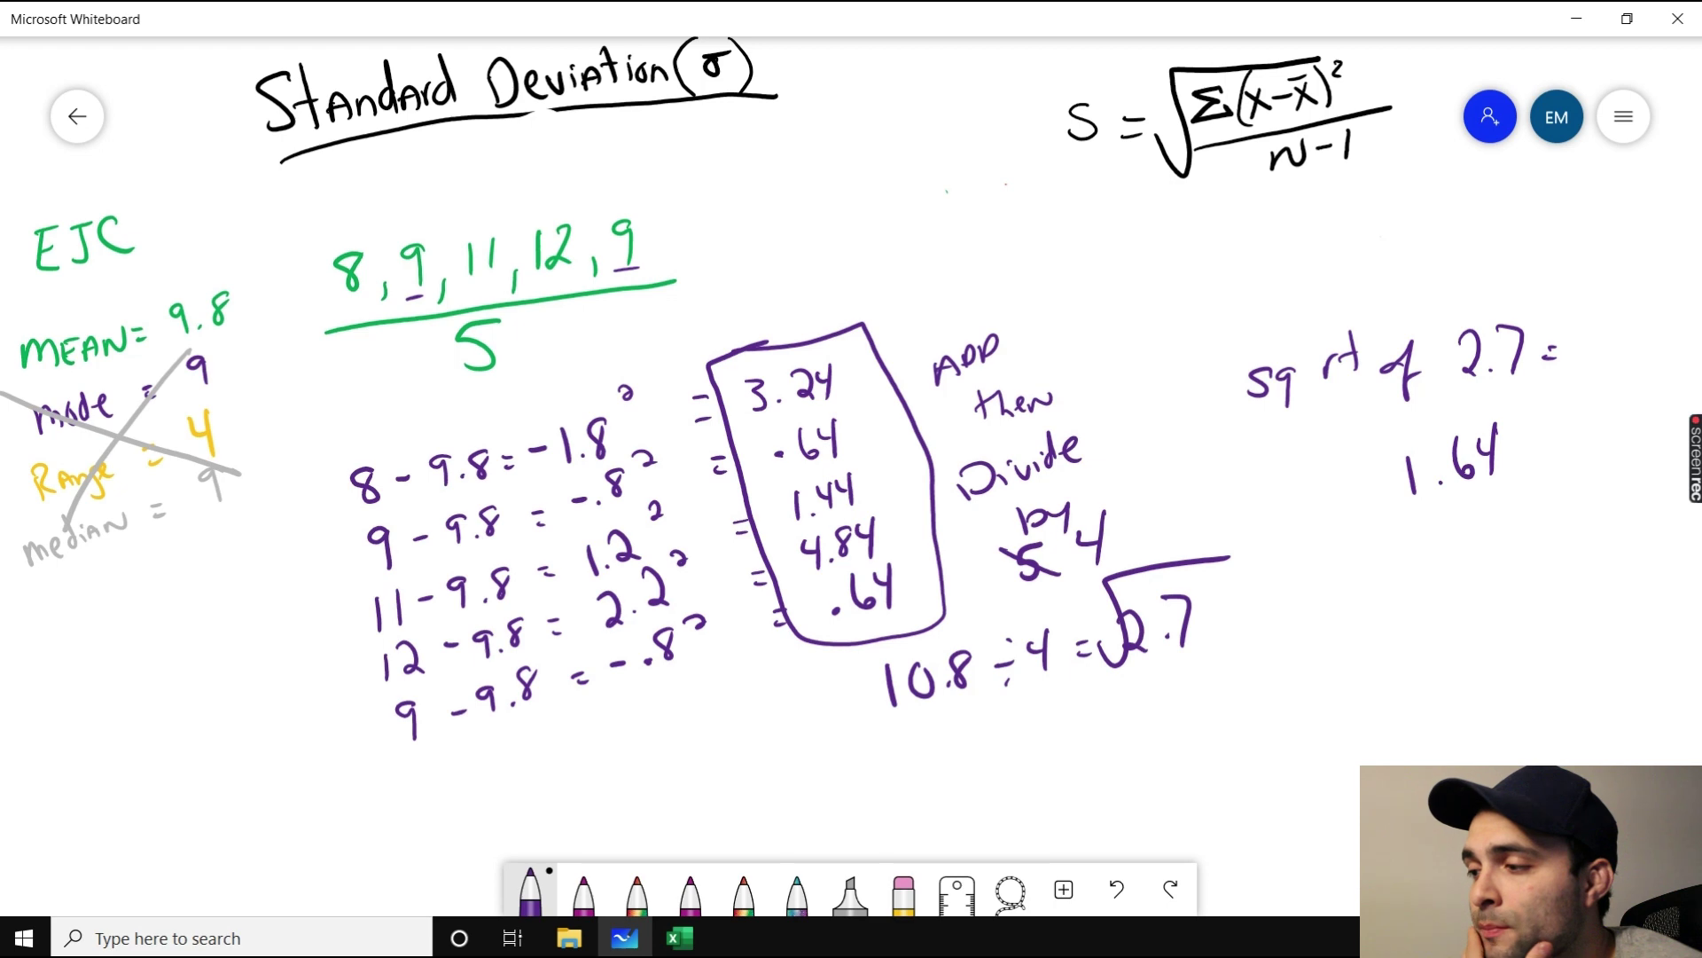
{"action": "left_click_drag", "start_coordinate": [1308, 483], "coordinate": [1285, 505]}
{"action": "left_click_drag", "start_coordinate": [1309, 493], "coordinate": [1316, 467]}
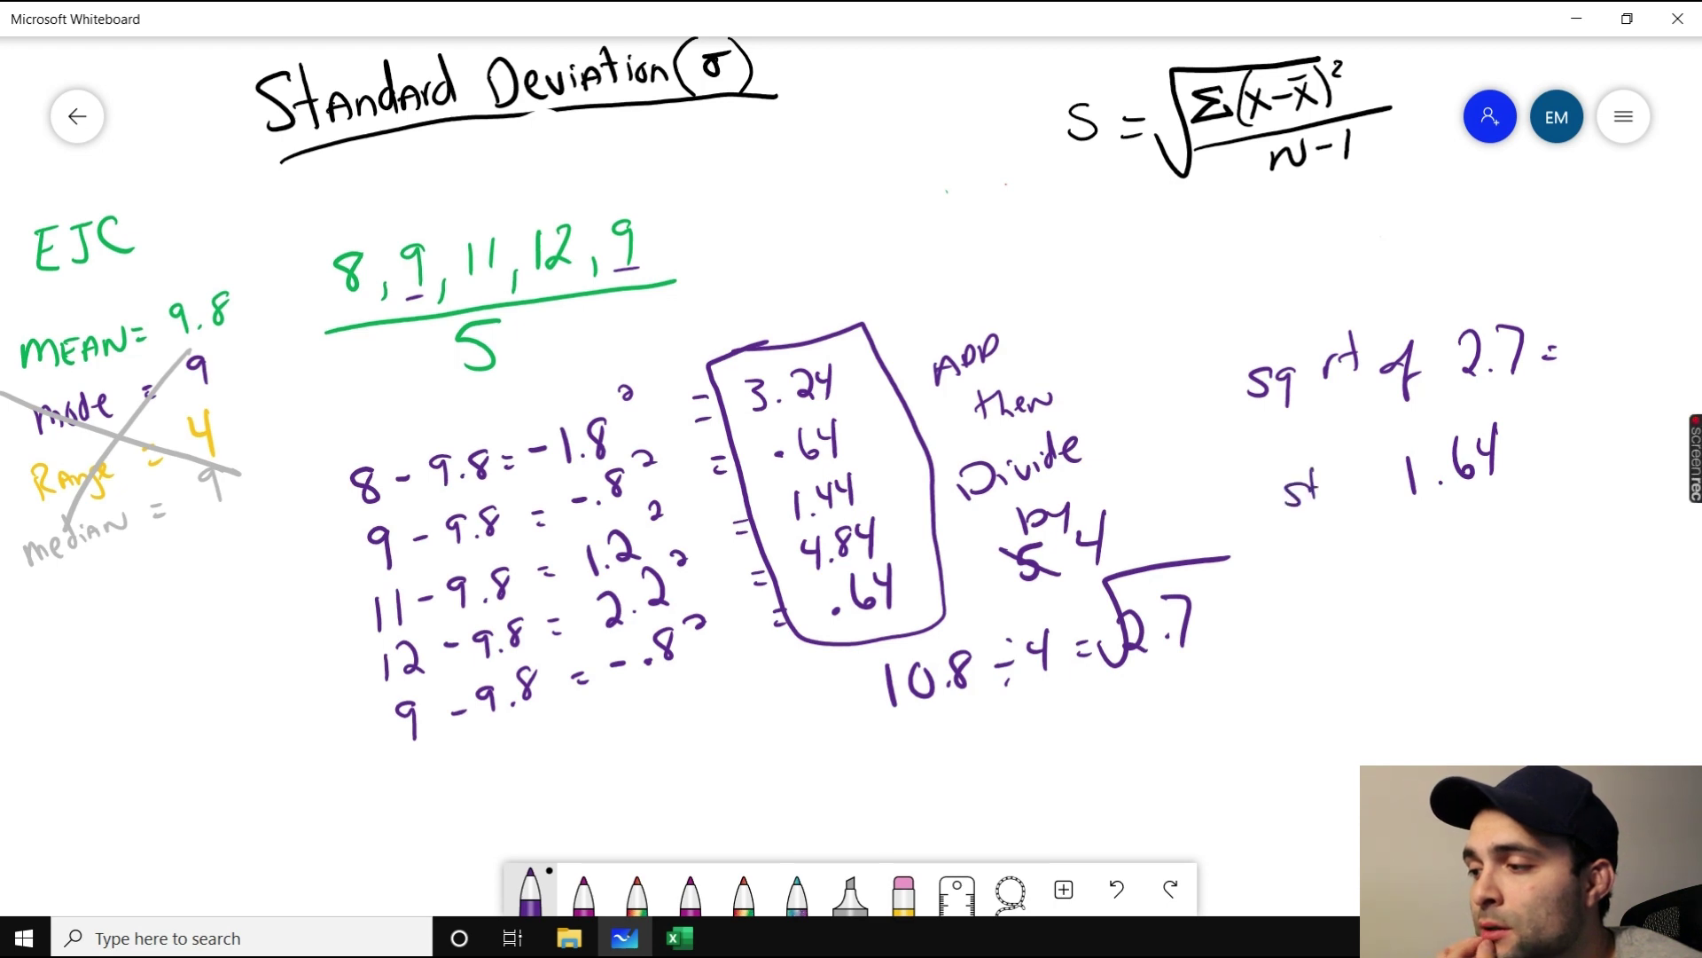
{"action": "left_click_drag", "start_coordinate": [1313, 529], "coordinate": [1363, 521]}
{"action": "left_click", "coordinate": [1372, 535]}
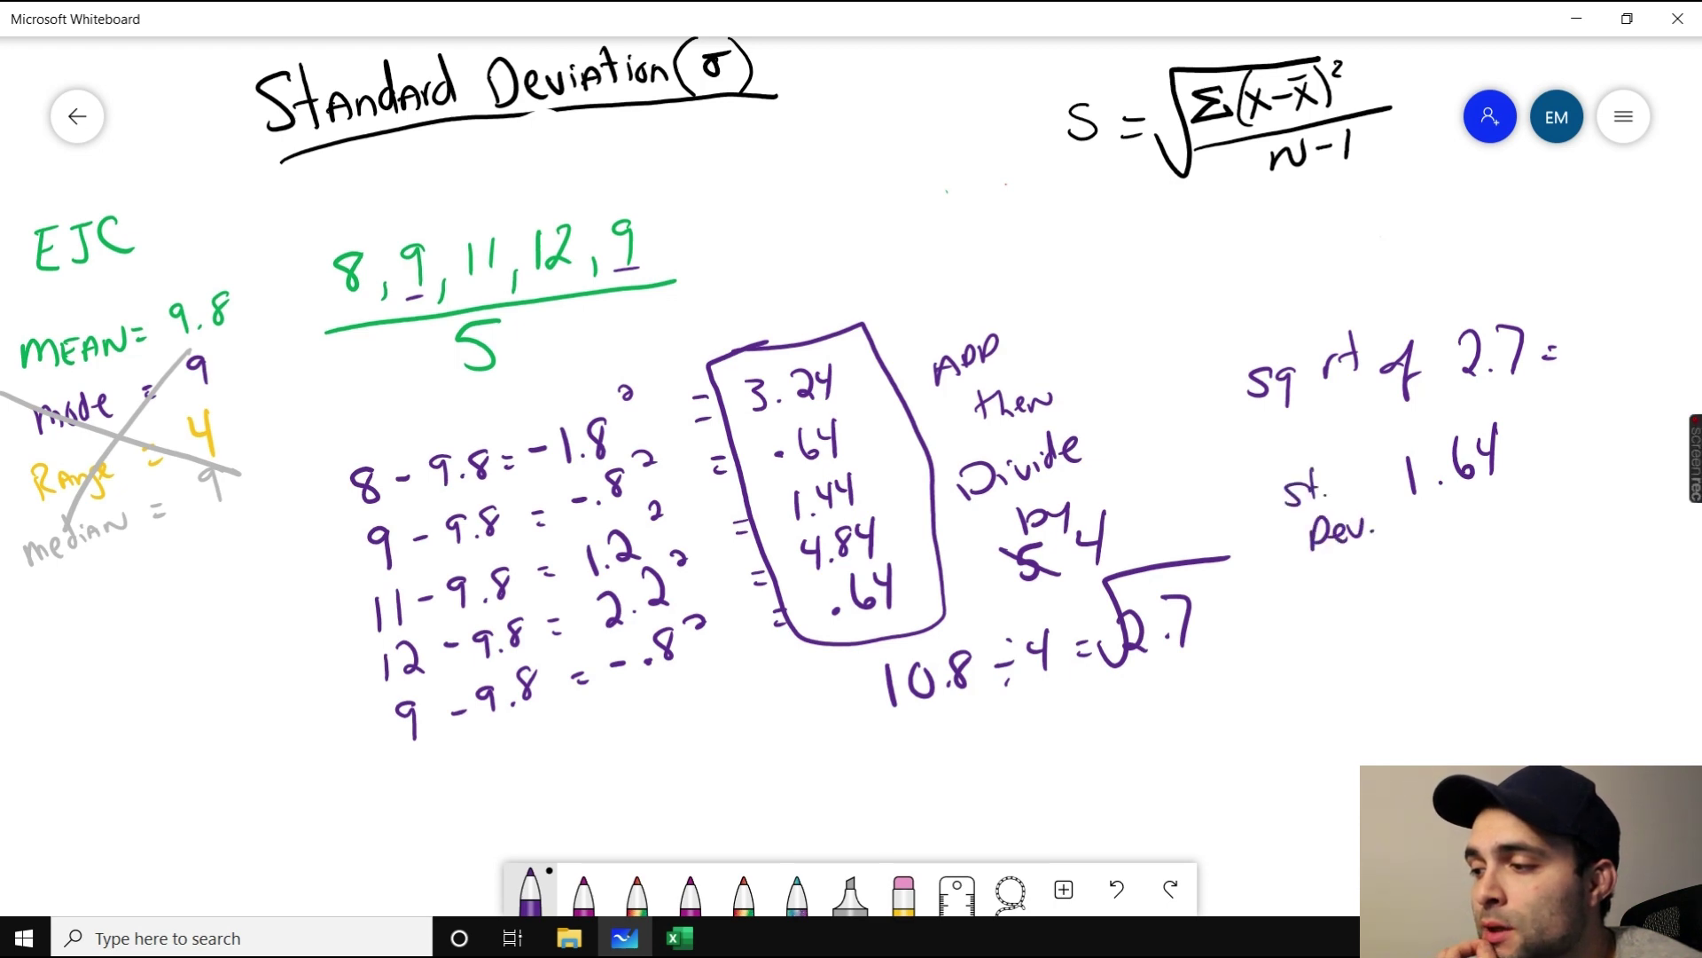
{"action": "left_click_drag", "start_coordinate": [1339, 581], "coordinate": [1325, 600]}
{"action": "left_click_drag", "start_coordinate": [1348, 603], "coordinate": [1424, 585]}
{"action": "left_click_drag", "start_coordinate": [1429, 578], "coordinate": [1456, 578]}
{"action": "left_click_drag", "start_coordinate": [1452, 409], "coordinate": [1423, 404]}
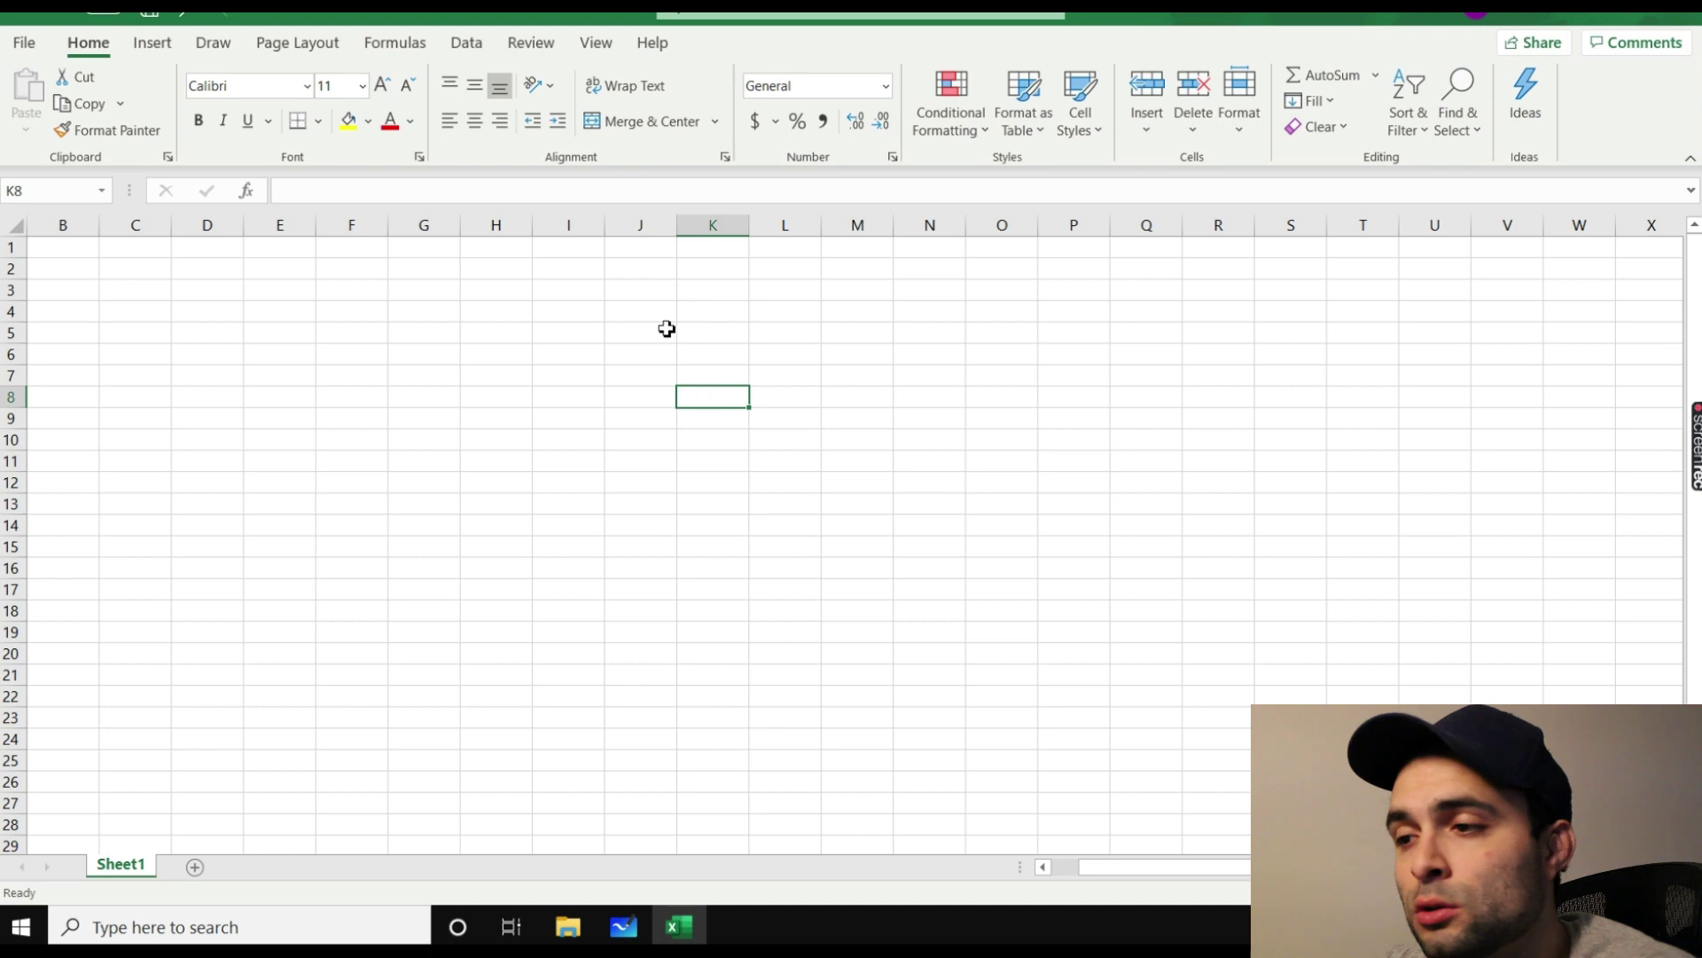
Step: Enter 8, 9, 9, 11 and 12 in K5:K9, then begin a =std formula below
{"action": "left_click", "coordinate": [725, 336]}
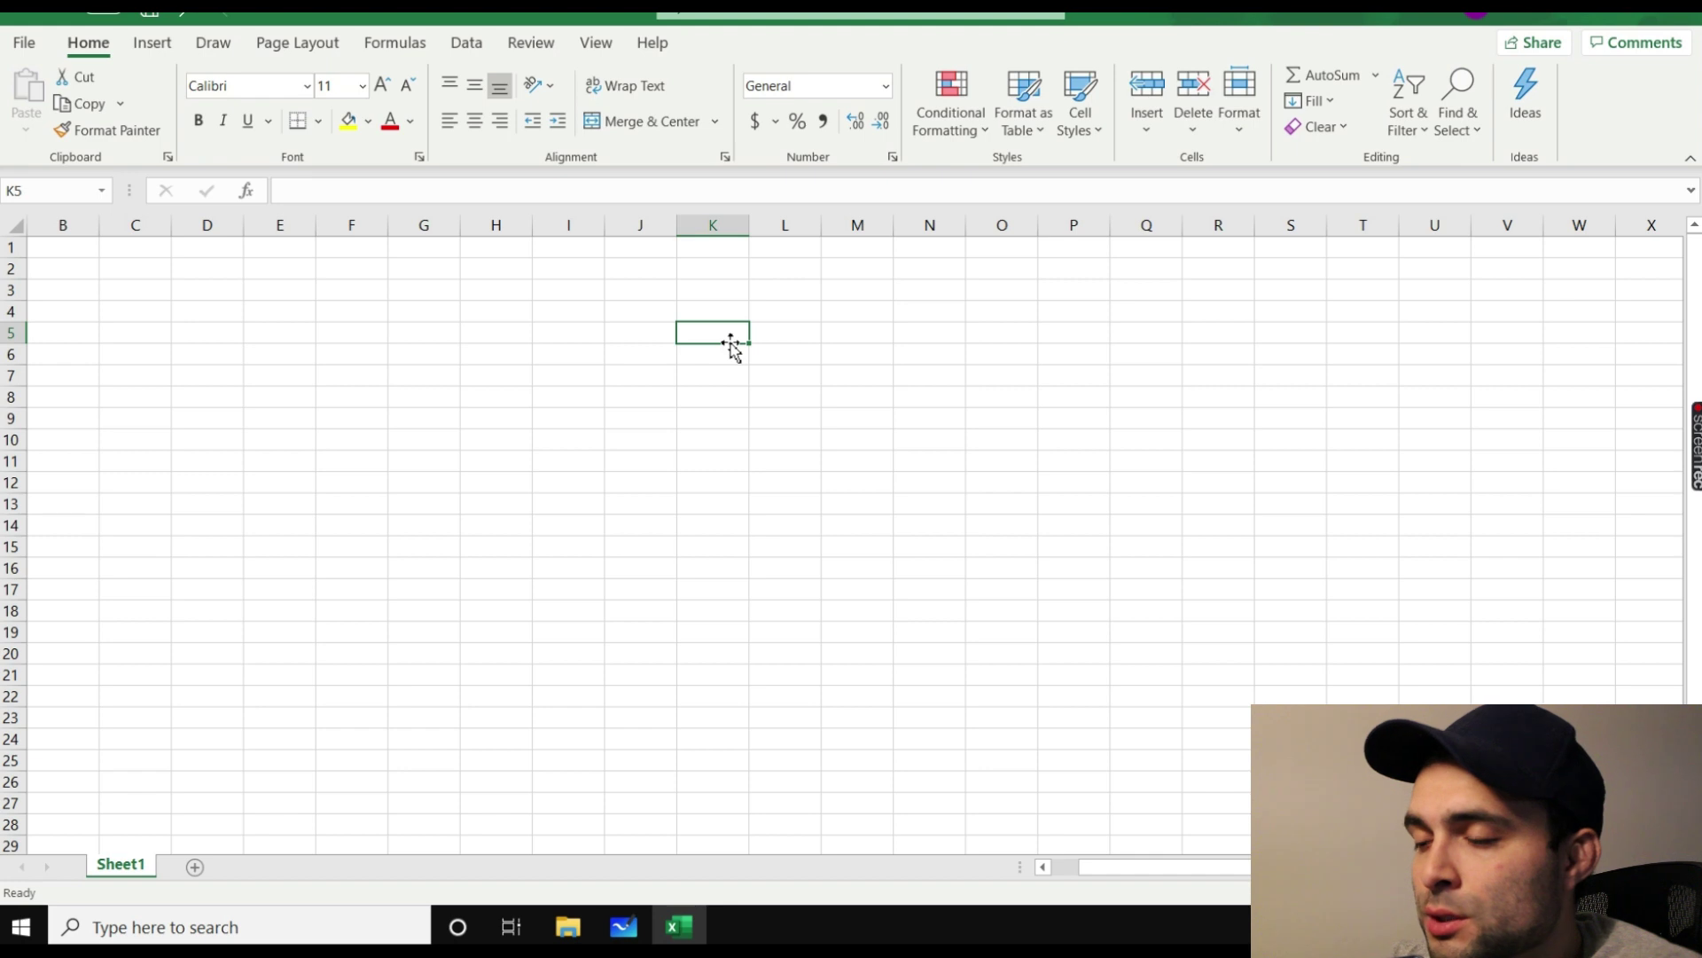
{"action": "type", "text": "8"}
{"action": "key", "text": "Return"}
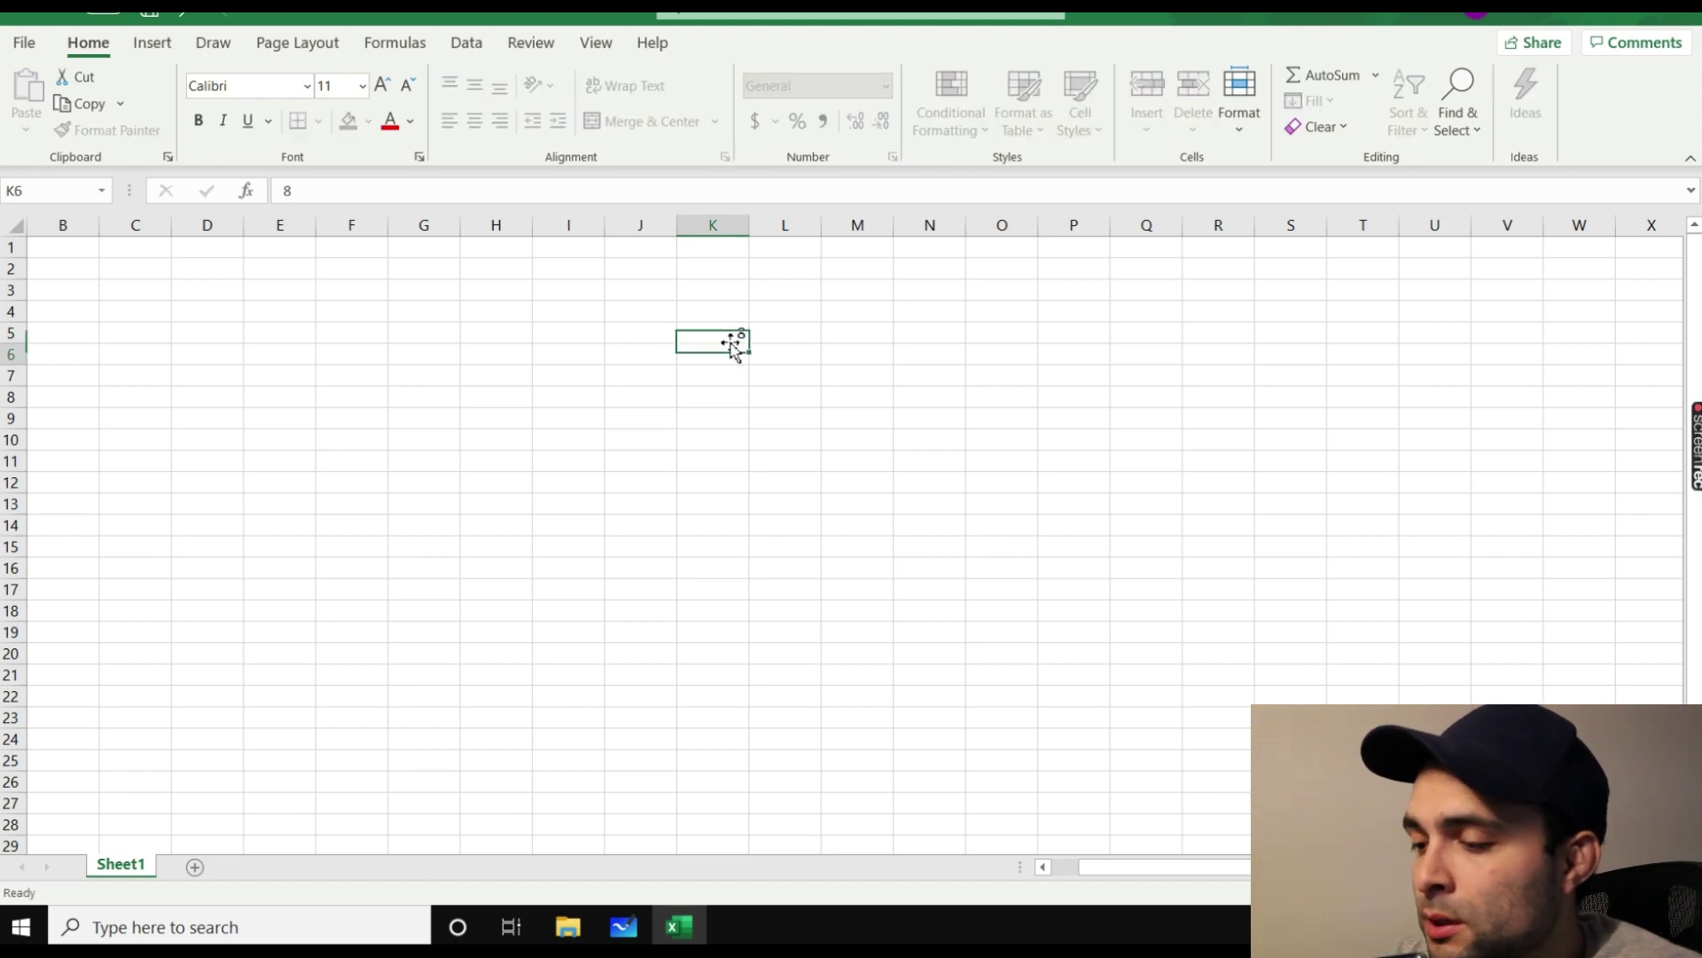
{"action": "type", "text": "9"}
{"action": "key", "text": "Return"}
{"action": "type", "text": "9"}
{"action": "key", "text": "Return"}
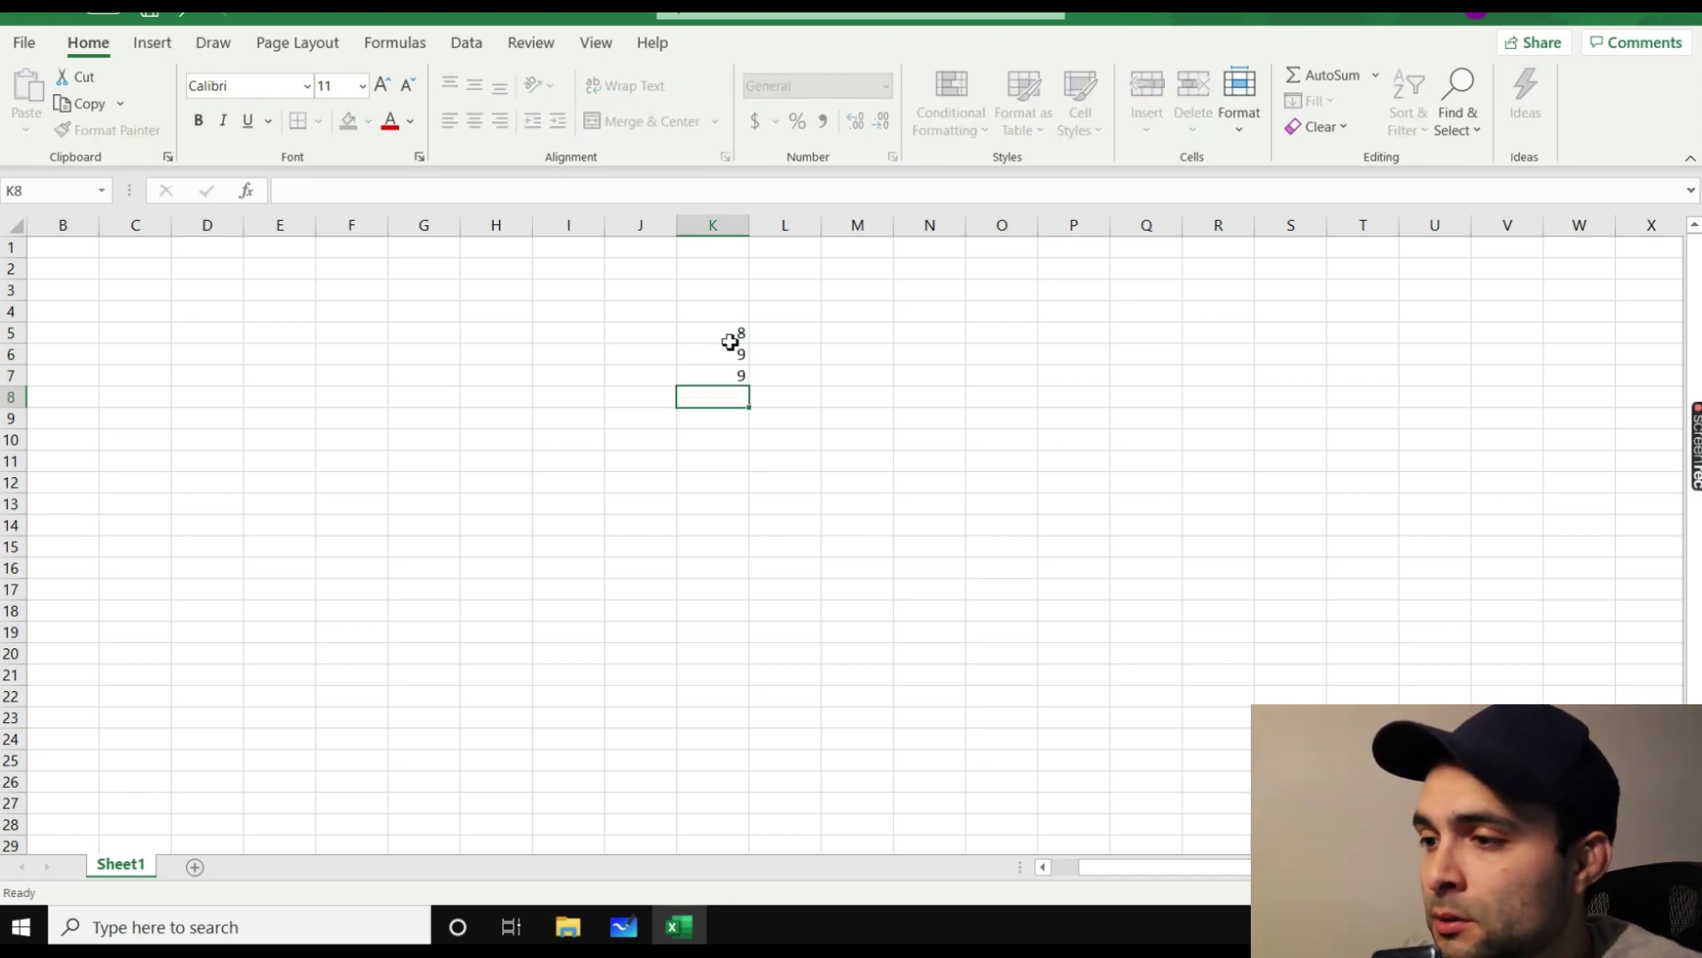
{"action": "type", "text": "11"}
{"action": "key", "text": "Return"}
{"action": "type", "text": "12"}
{"action": "key", "text": "Return"}
{"action": "key", "text": "Return"}
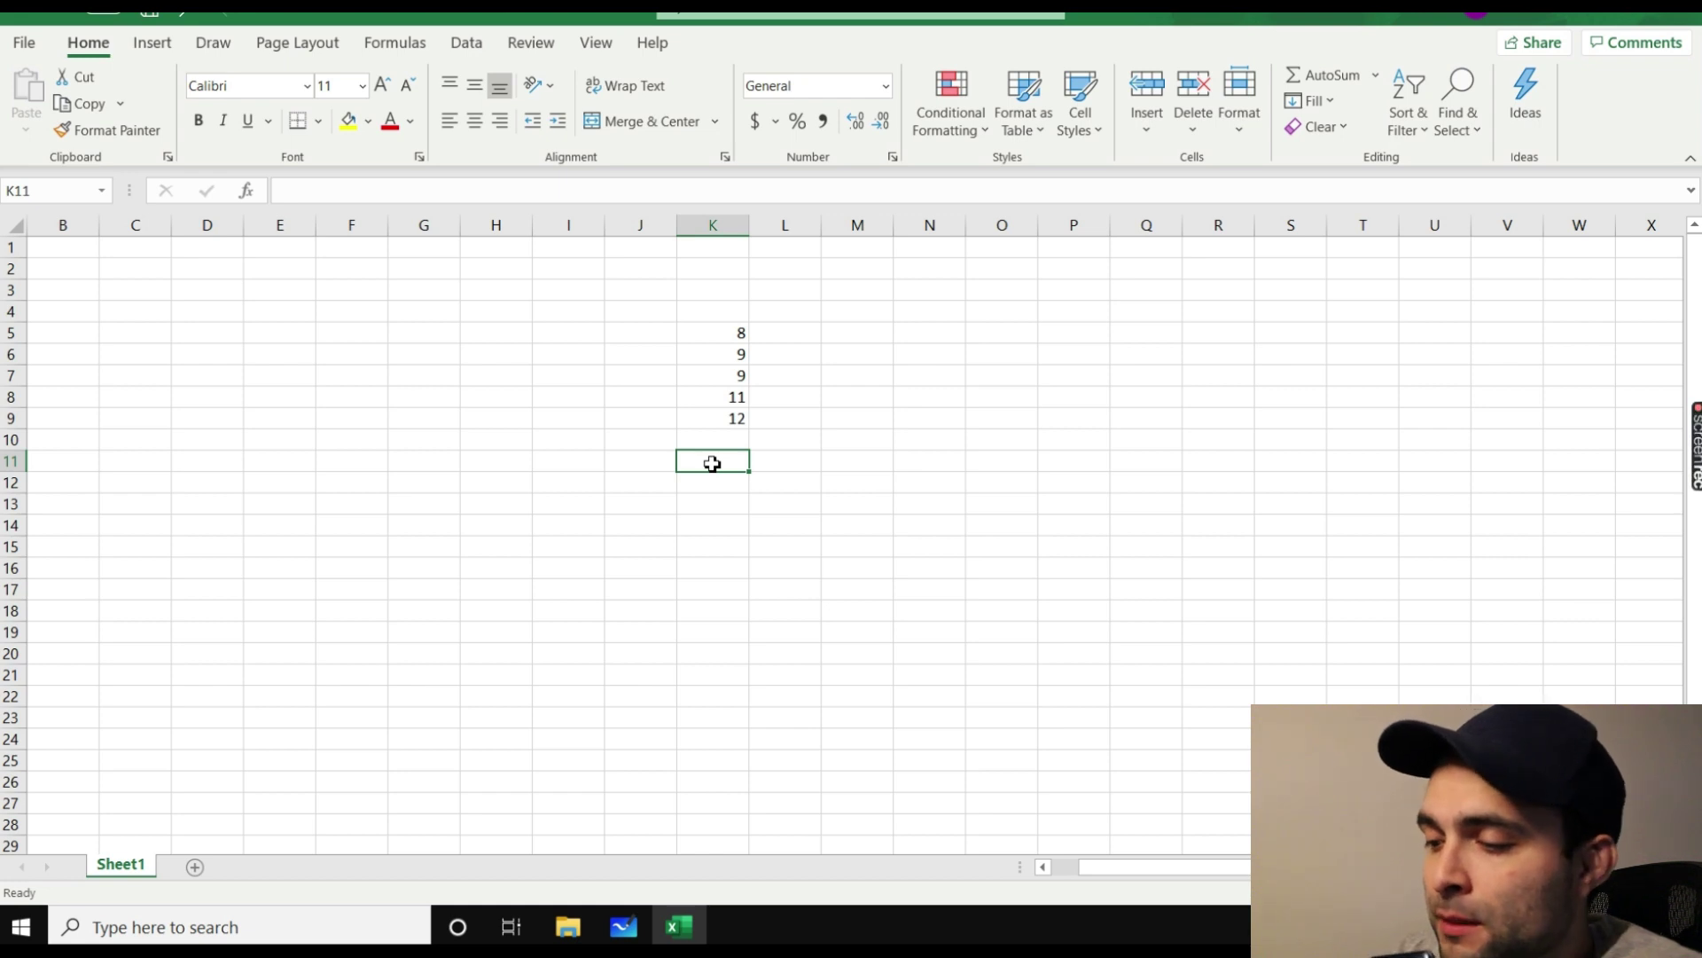
{"action": "type", "text": "="}
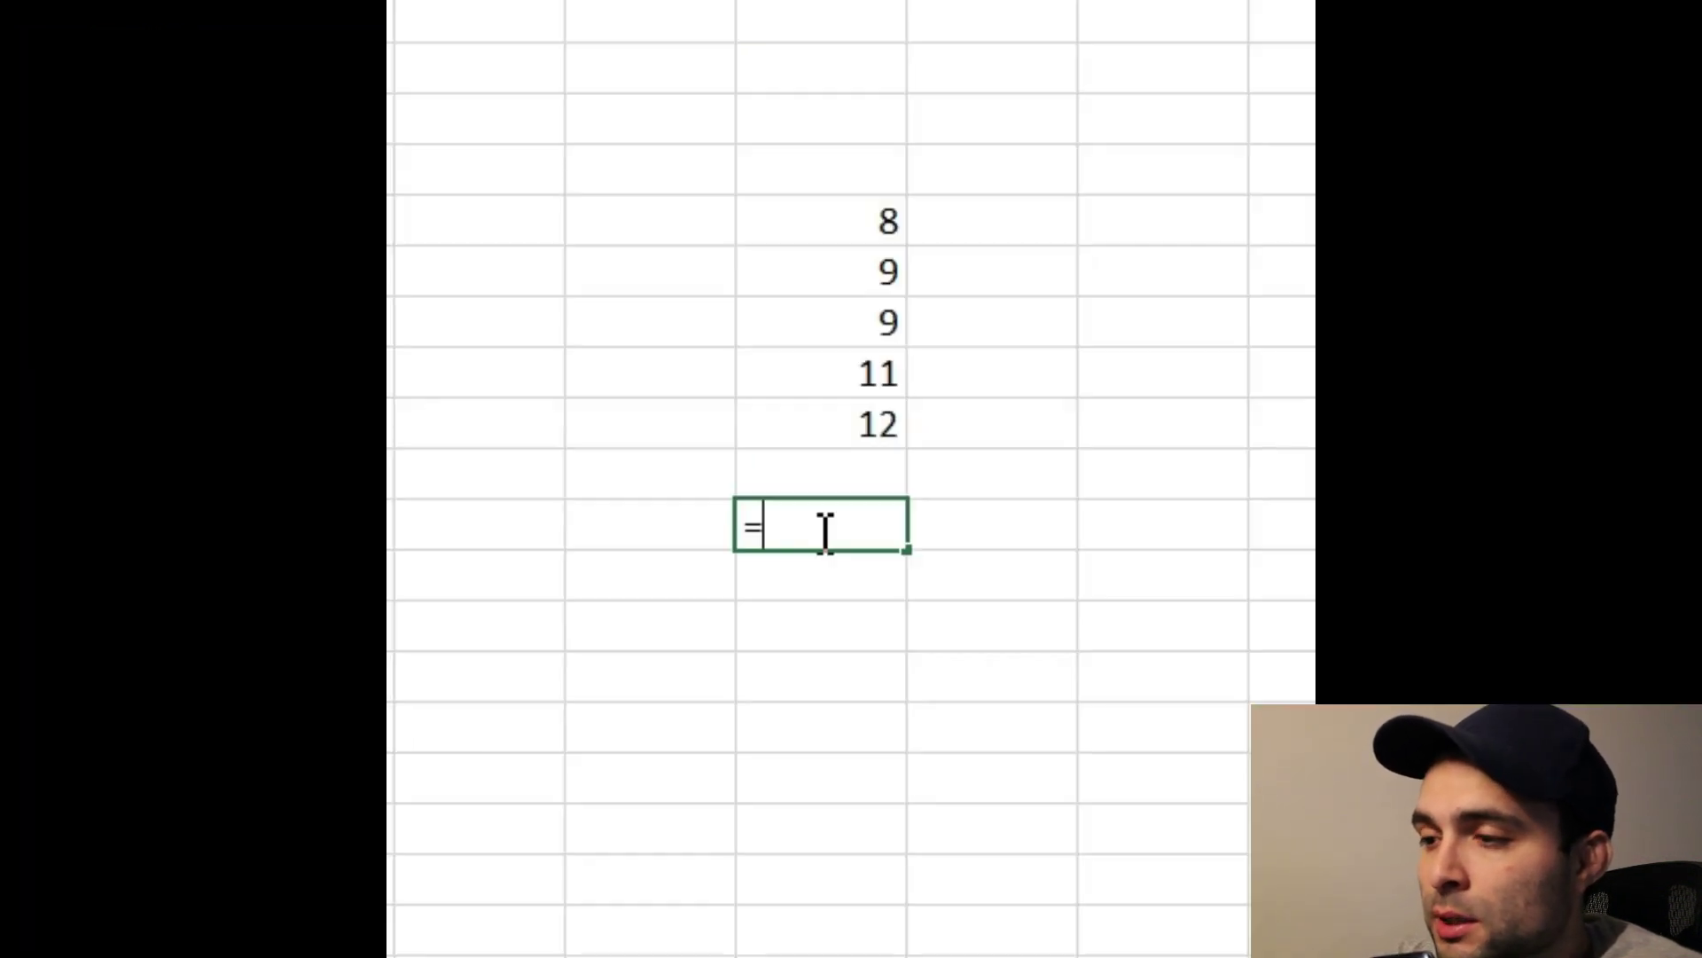
{"action": "type", "text": "std"}
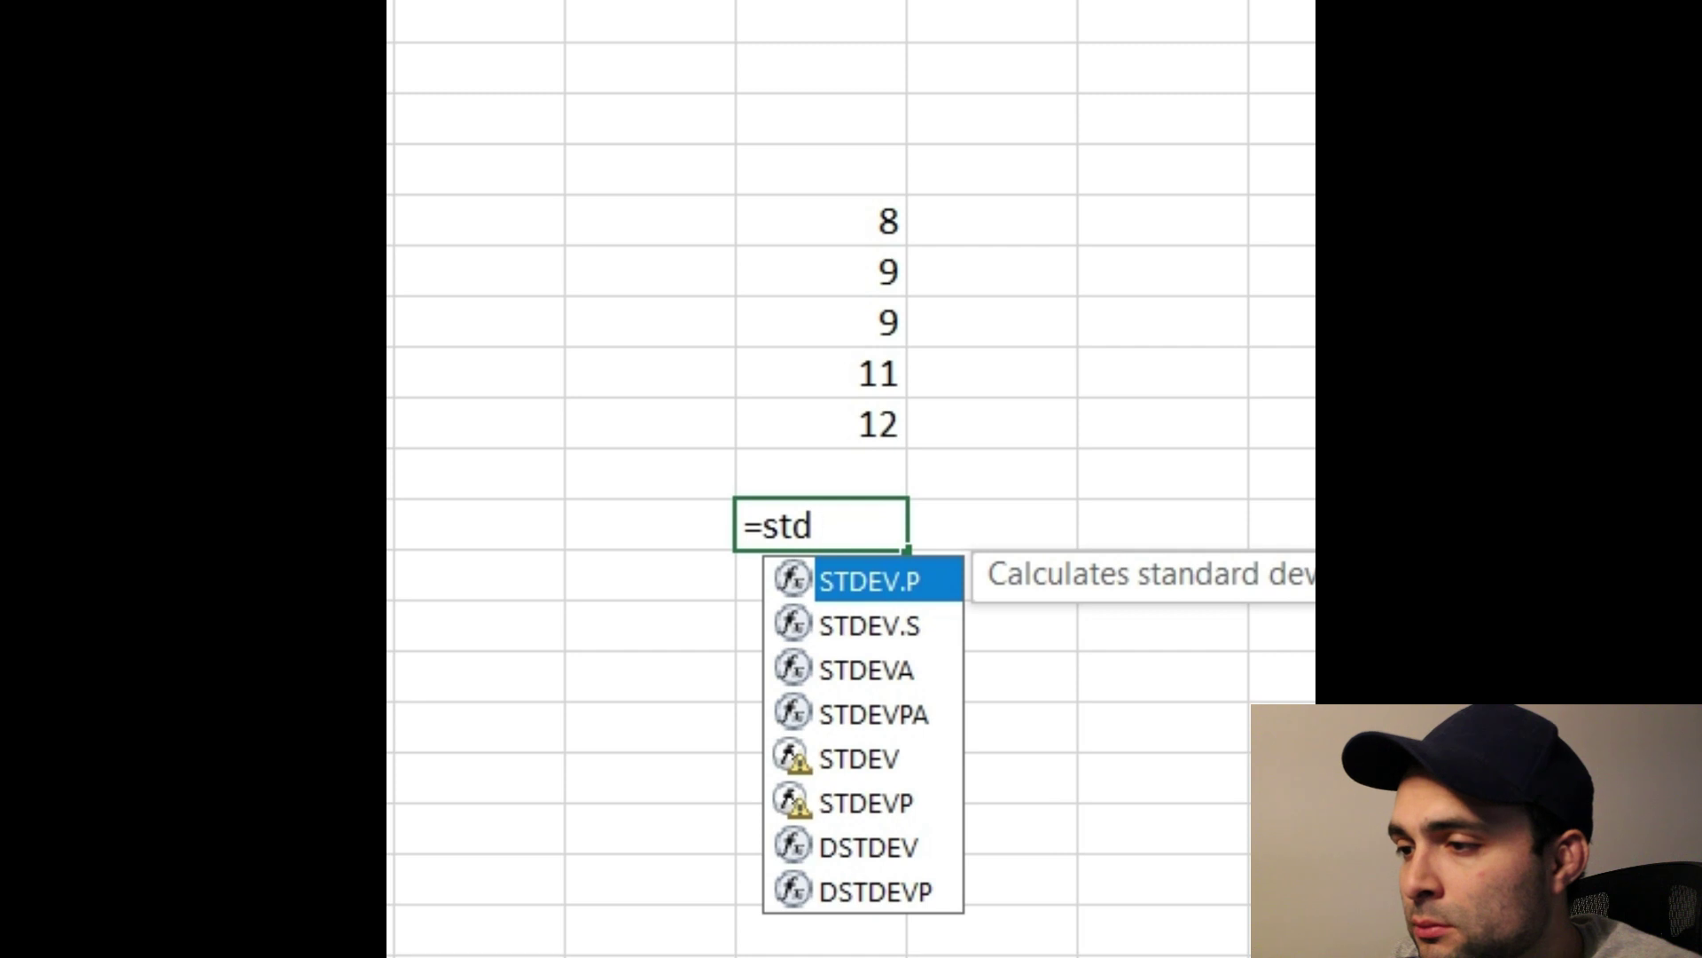
Step: Complete =STDEV.S(K5:K9) in K11, which returns 1.64317
{"action": "key", "text": "Down"}
{"action": "double_click", "coordinate": [850, 625]}
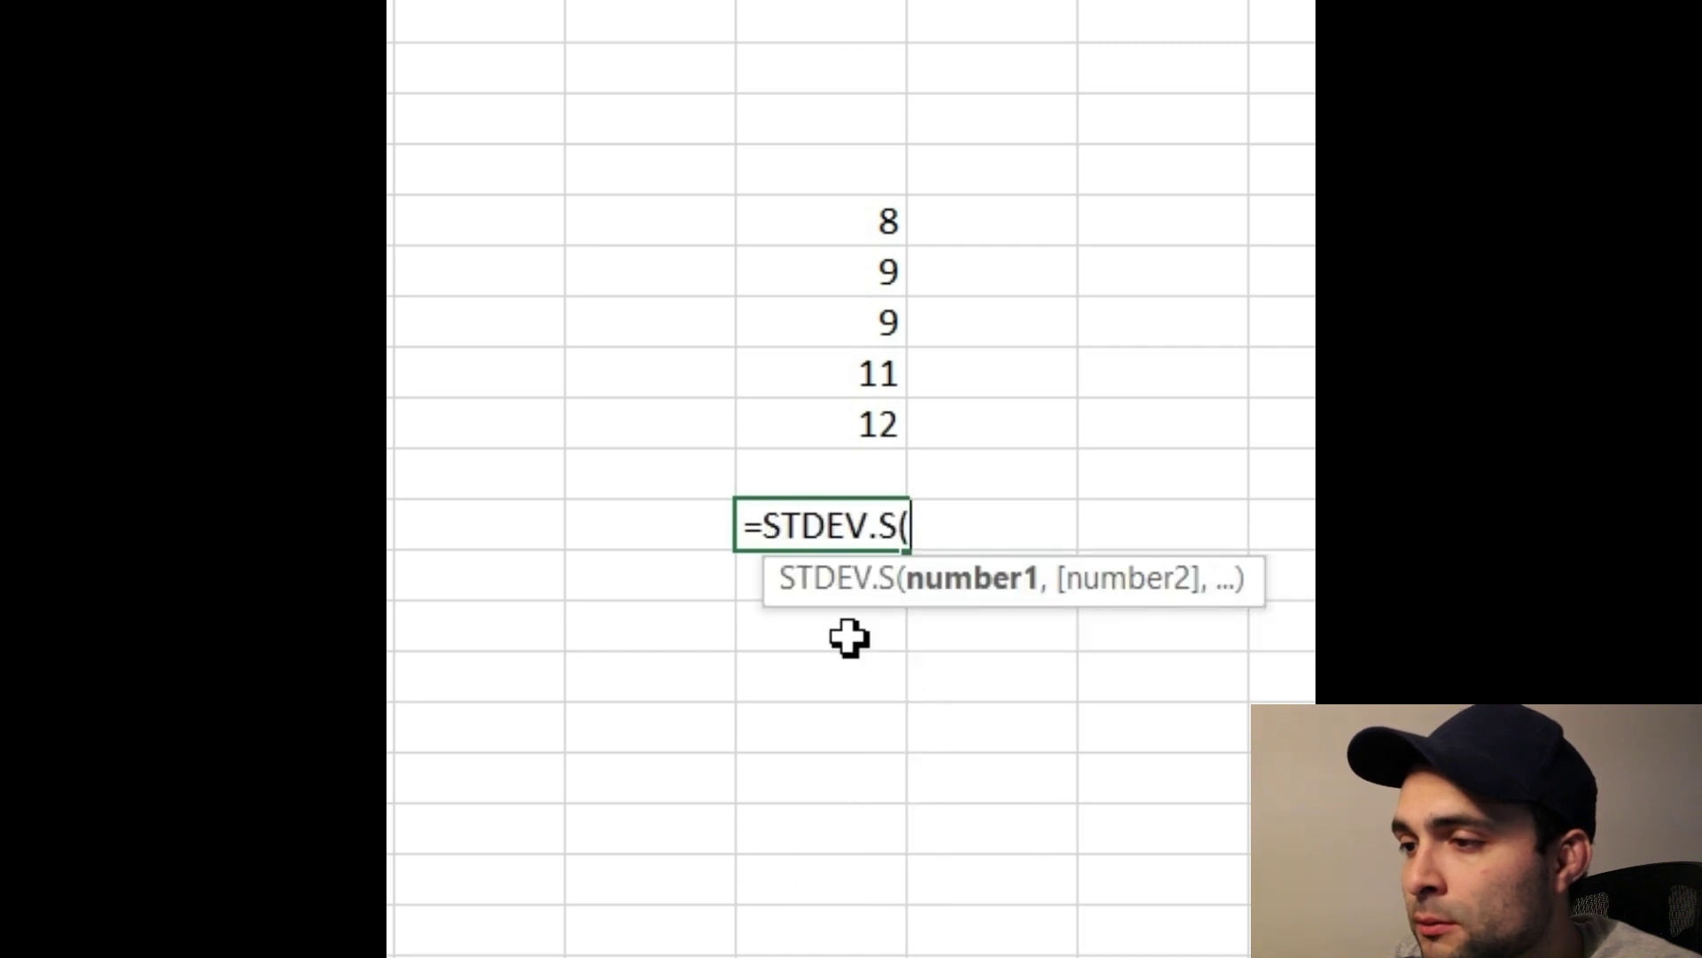
{"action": "left_click", "coordinate": [877, 196]}
{"action": "left_click_drag", "start_coordinate": [904, 251], "coordinate": [878, 440]}
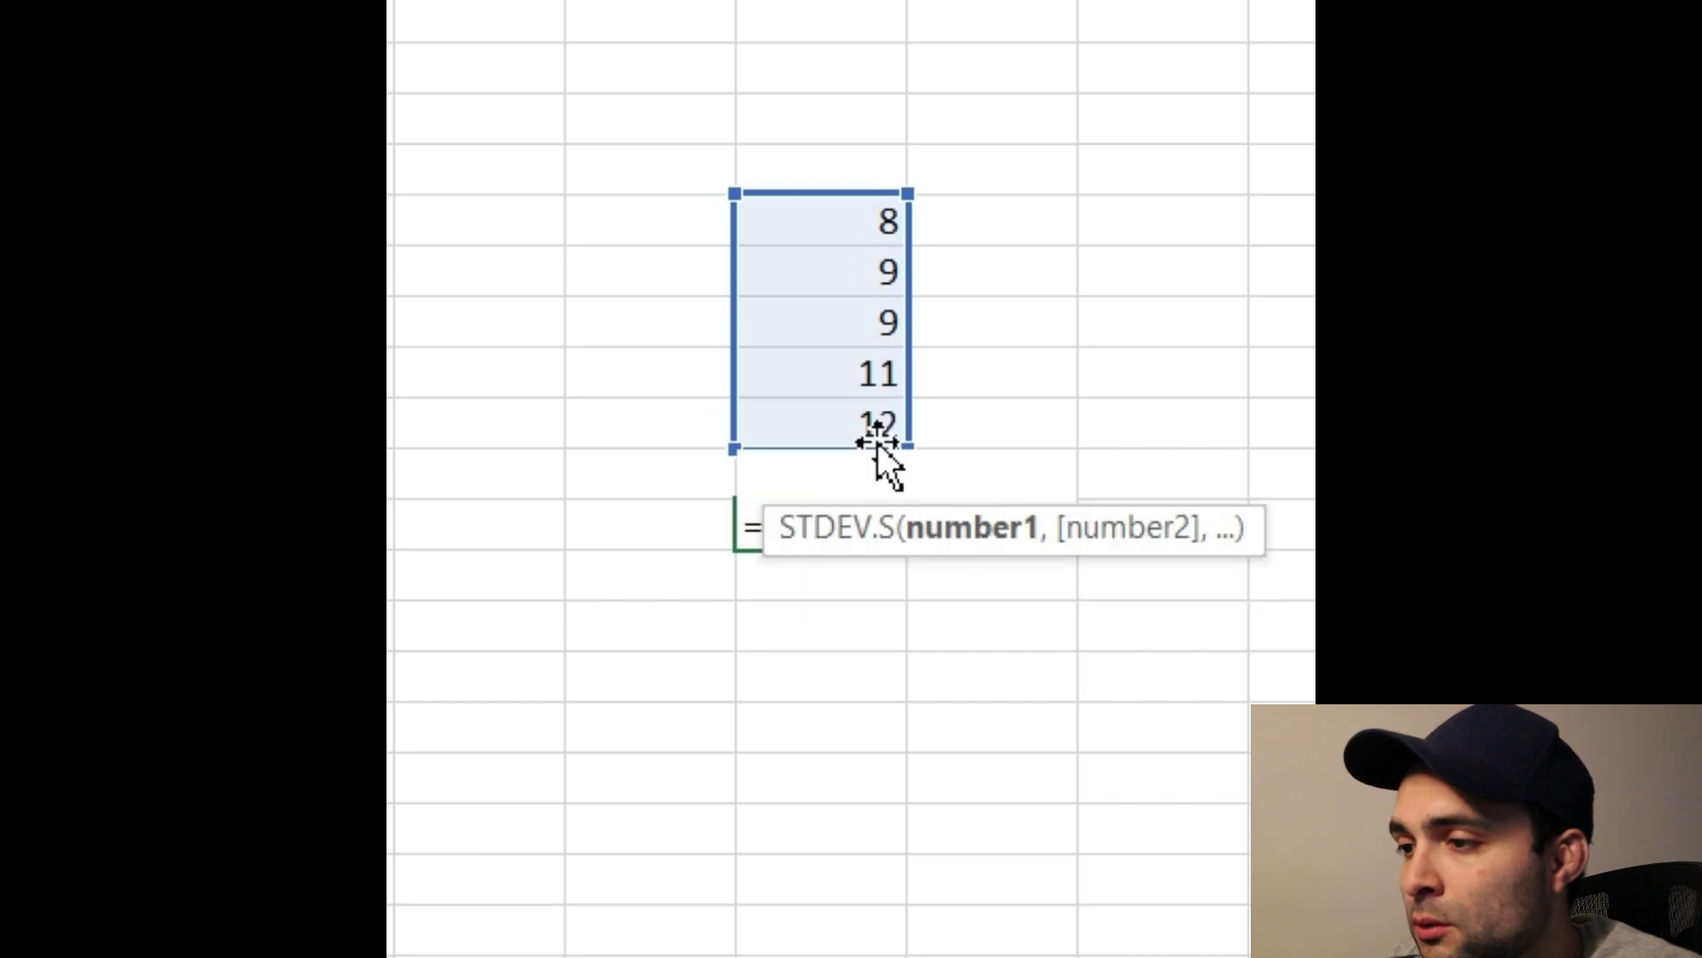
{"action": "key", "text": "Return"}
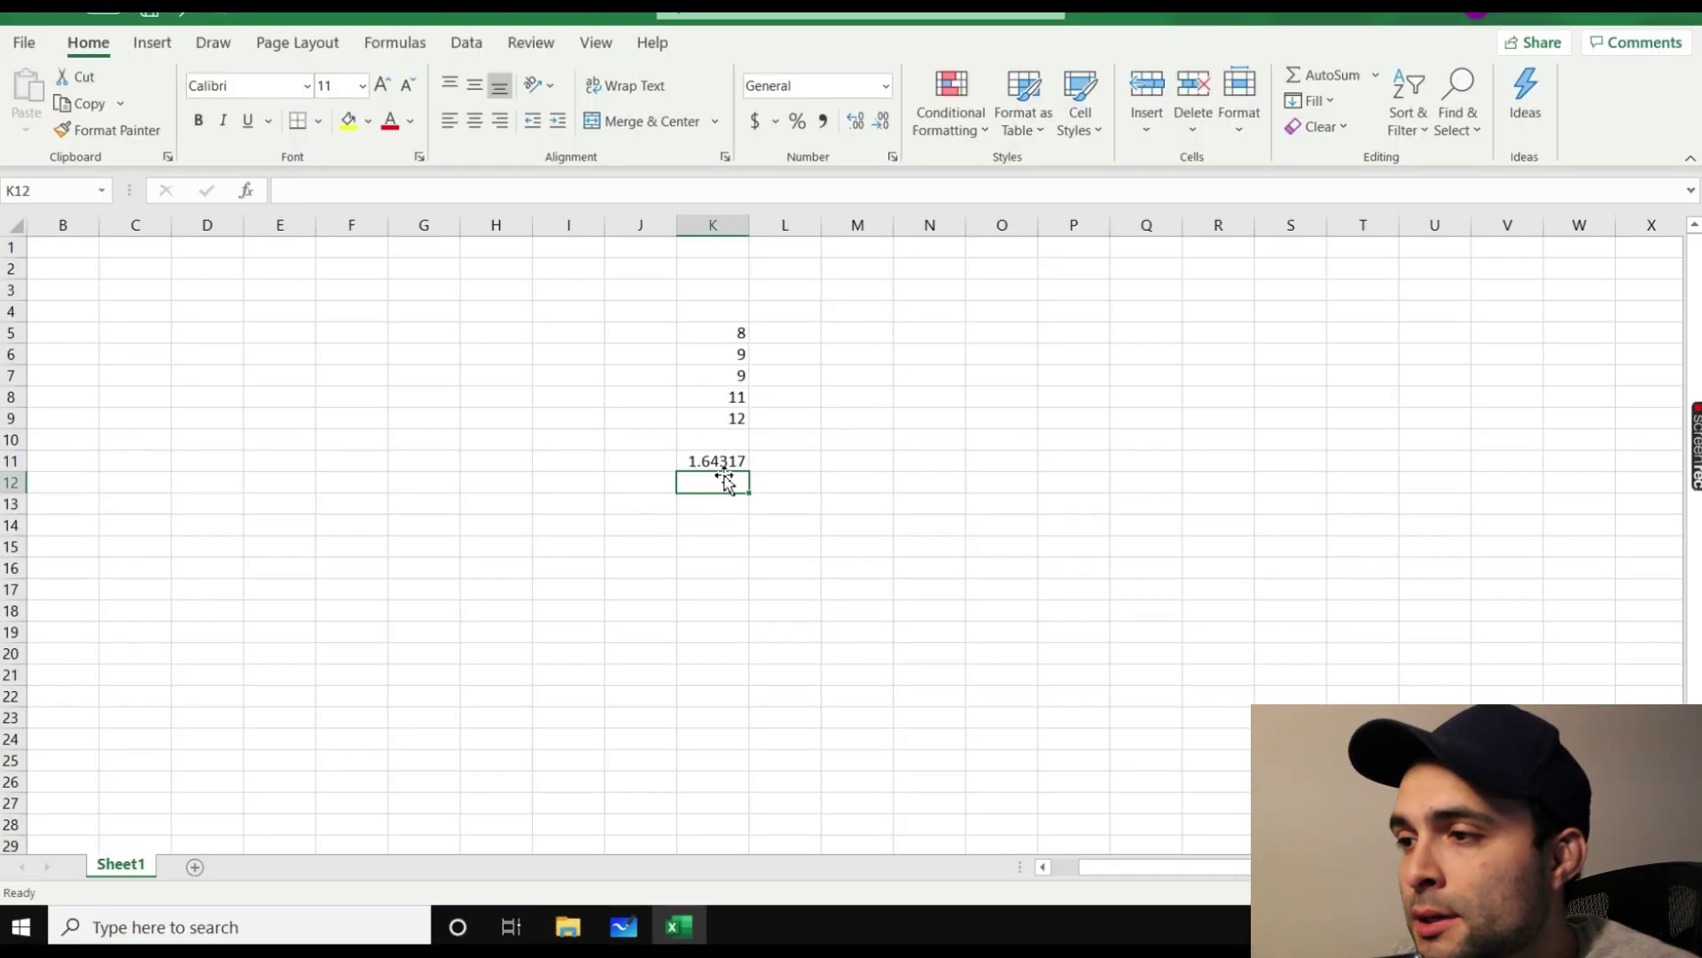
Step: Apply the Number format to the result in K11 and check its format
{"action": "left_click", "coordinate": [885, 86]}
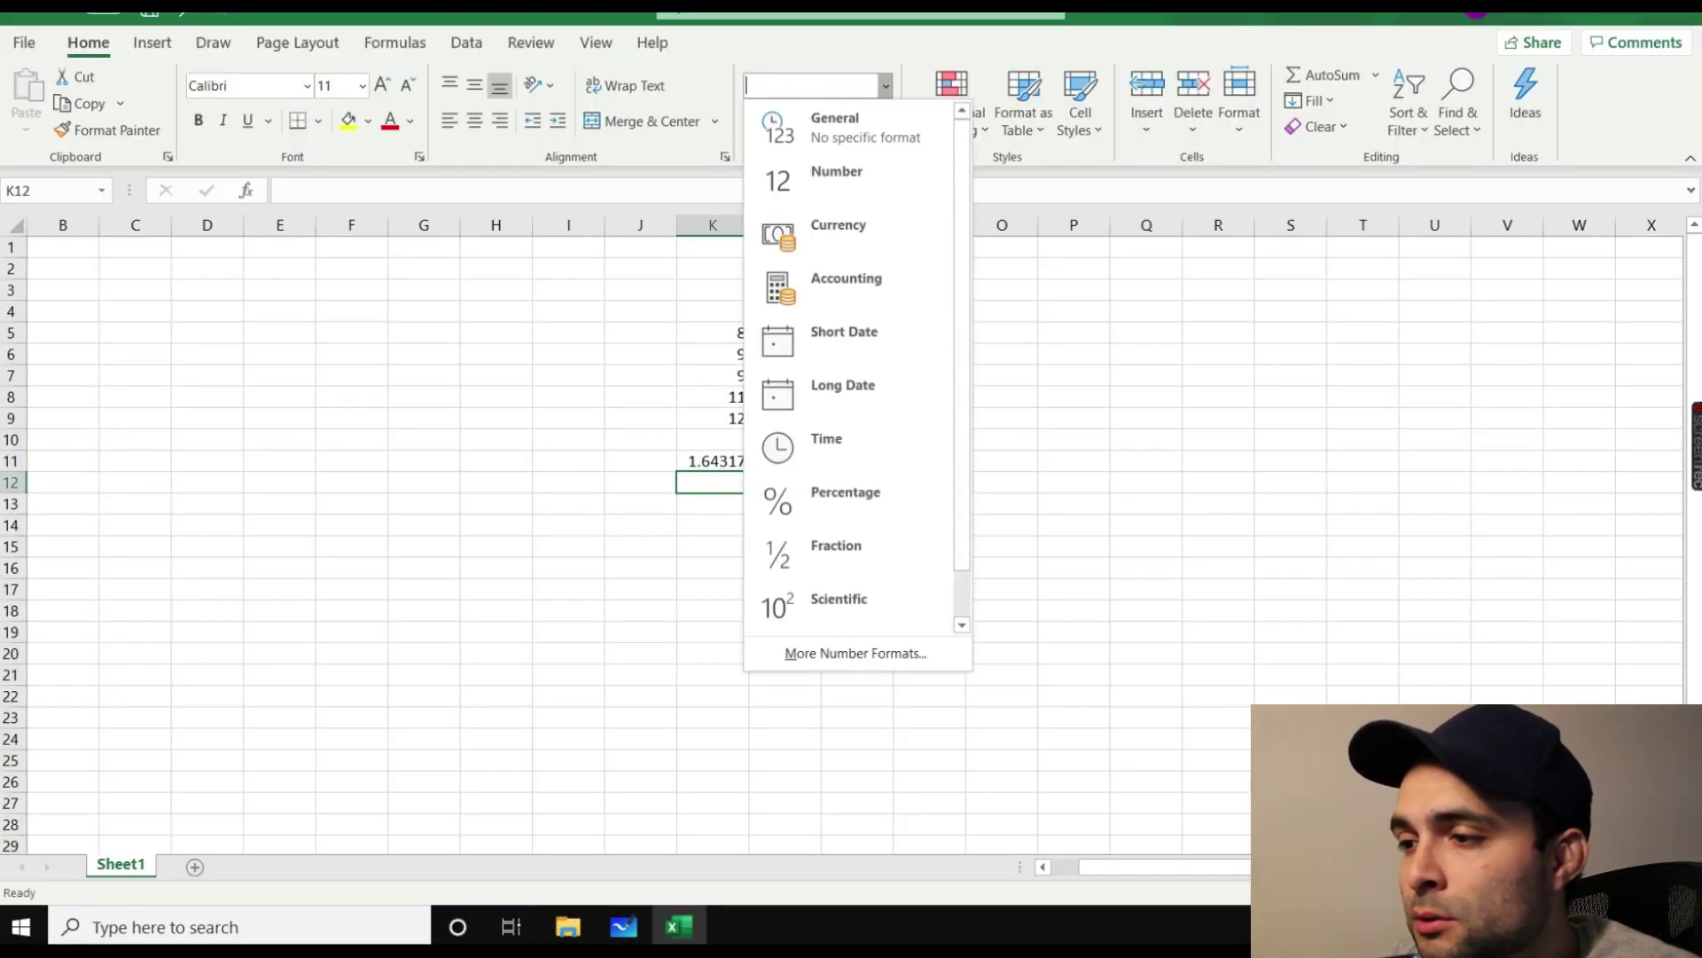
{"action": "left_click", "coordinate": [838, 176]}
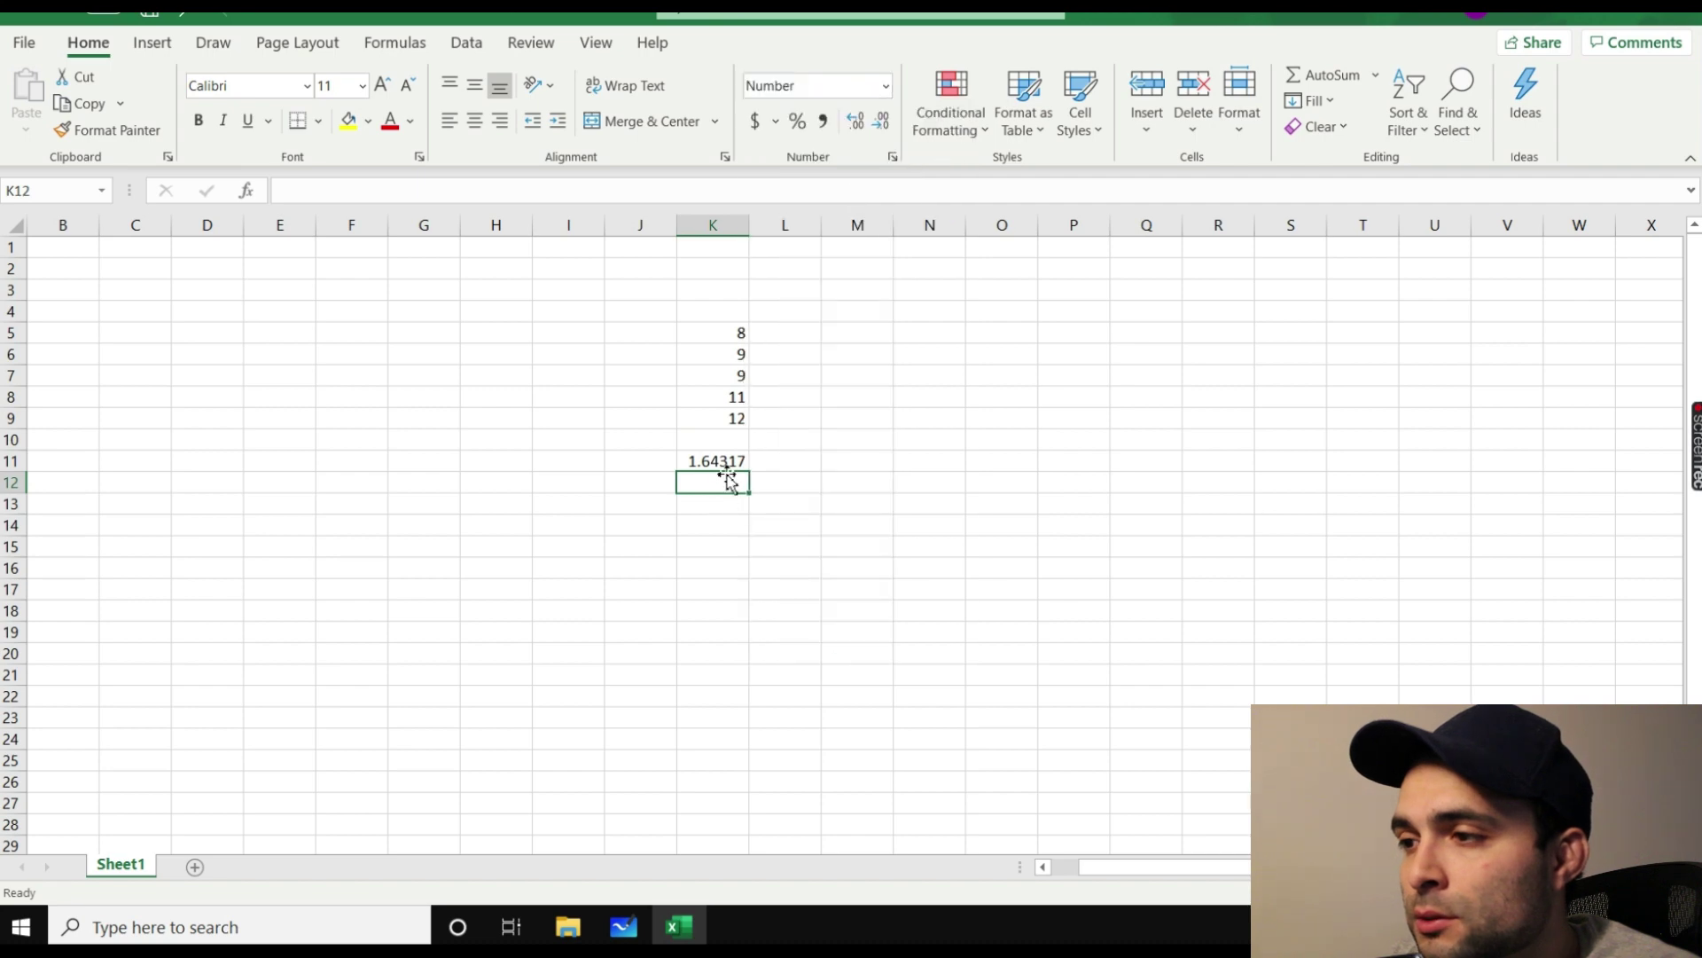
{"action": "left_click", "coordinate": [727, 462]}
{"action": "left_click", "coordinate": [861, 89]}
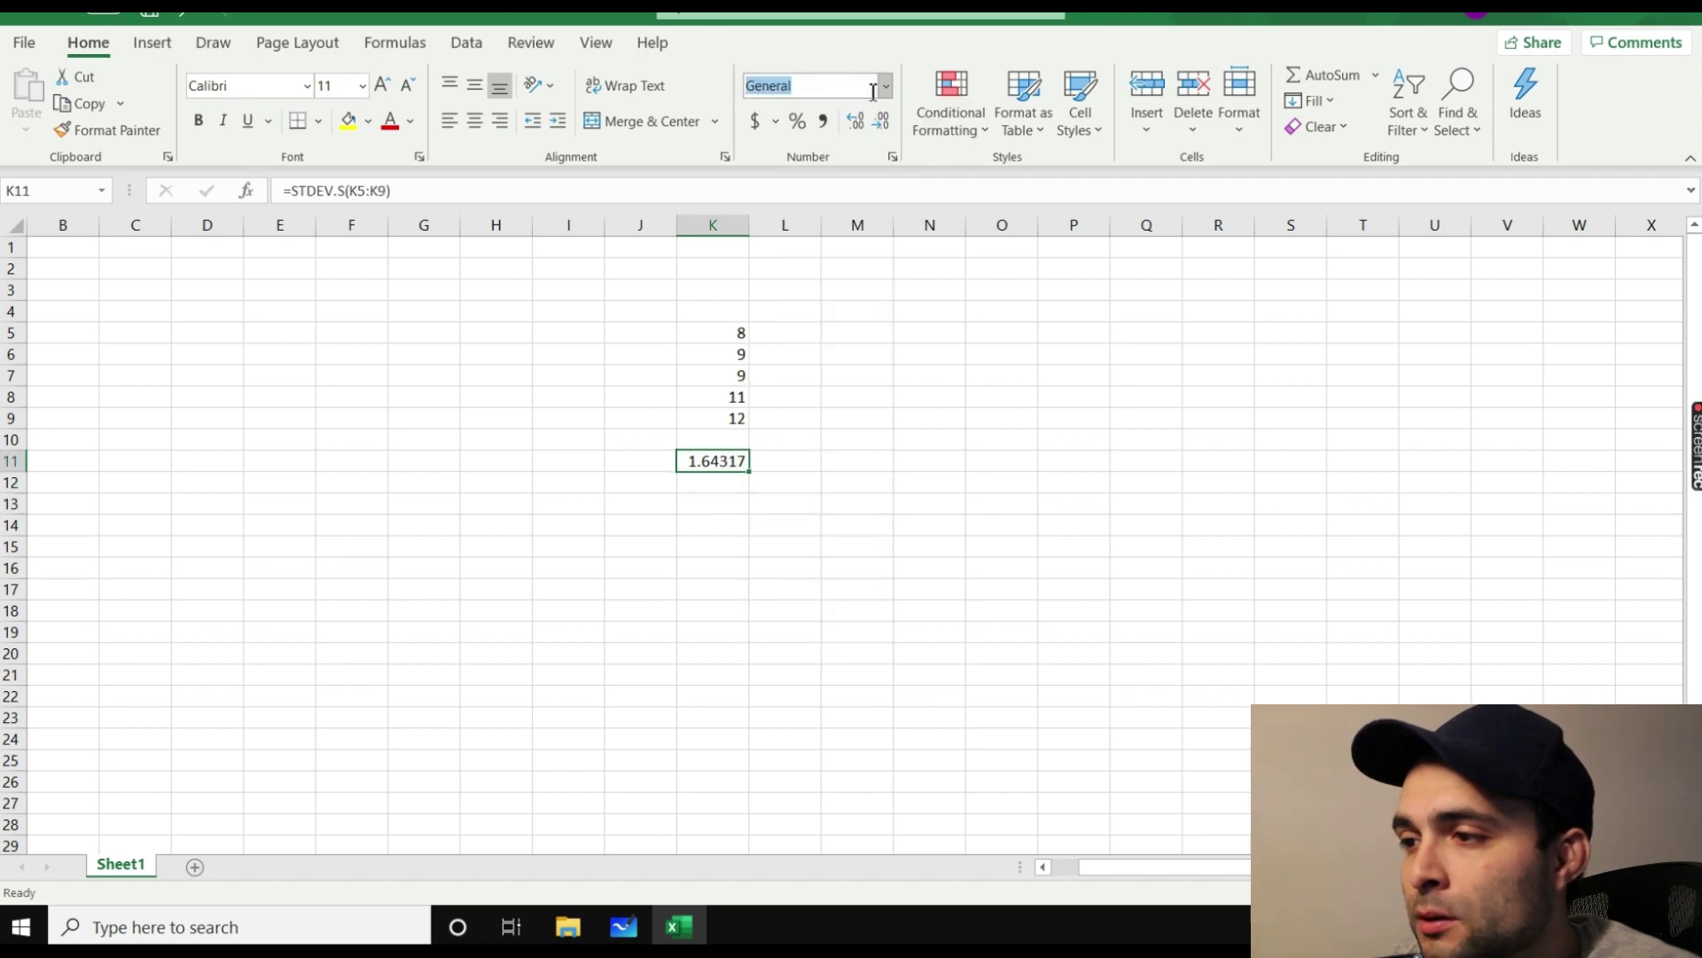